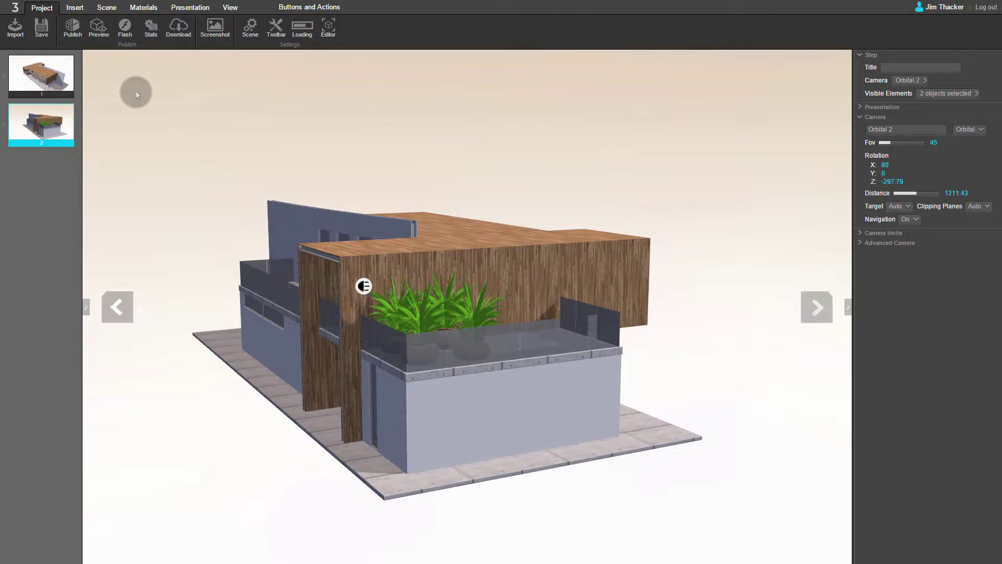
Add a 2D button at the top of the view and switch its source from Library icon to Image
left_click(76, 9)
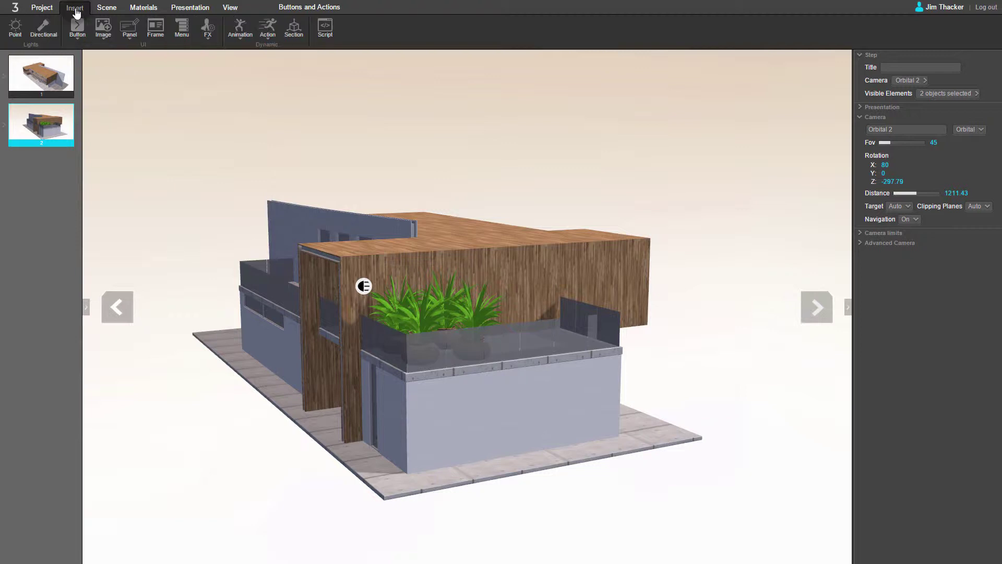
left_click(78, 24)
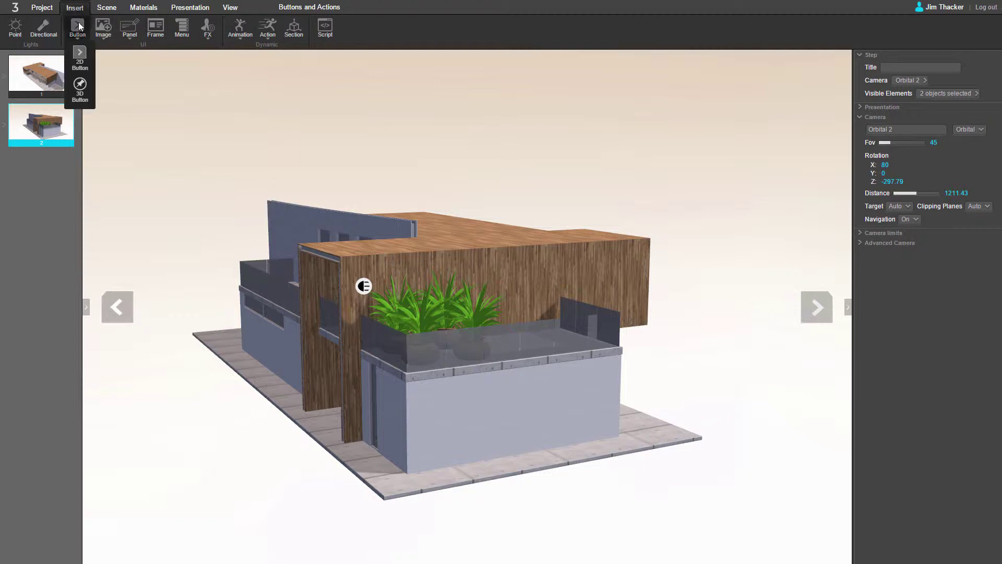
left_click(80, 58)
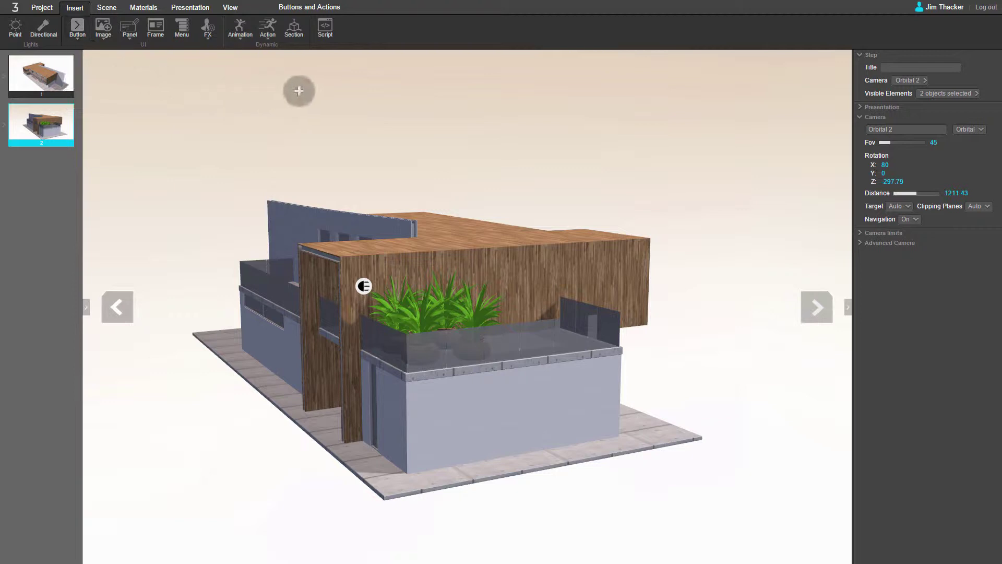
left_click(458, 80)
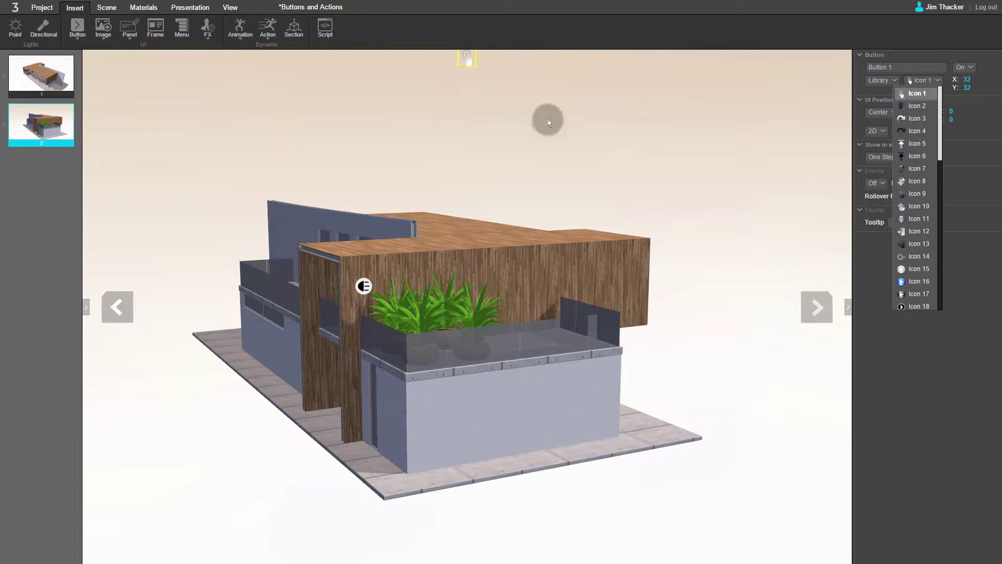
left_click(878, 81)
left_click(864, 104)
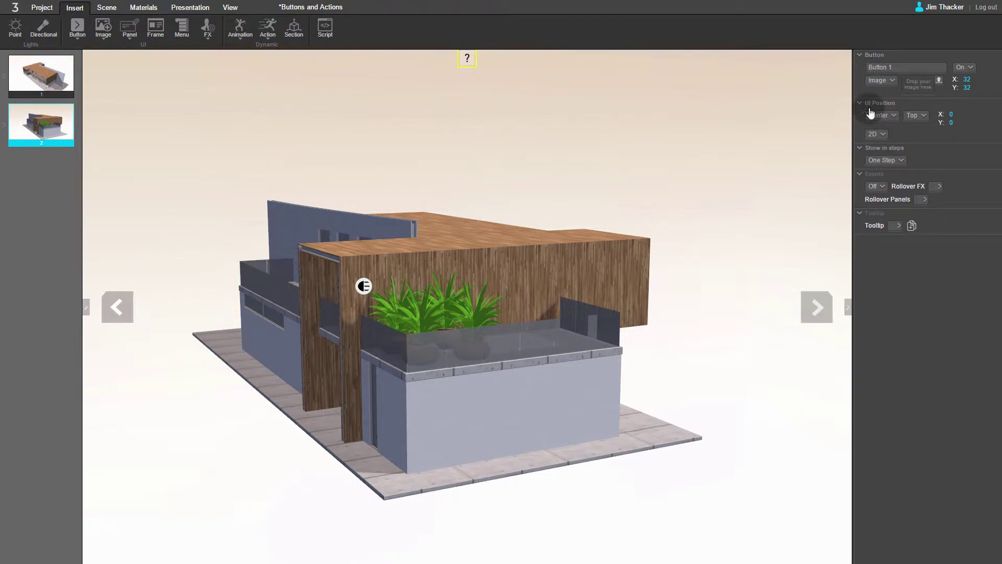
Load the Hide PNG as Button 1's image and set its UI Position Y offset to 35
left_click(940, 81)
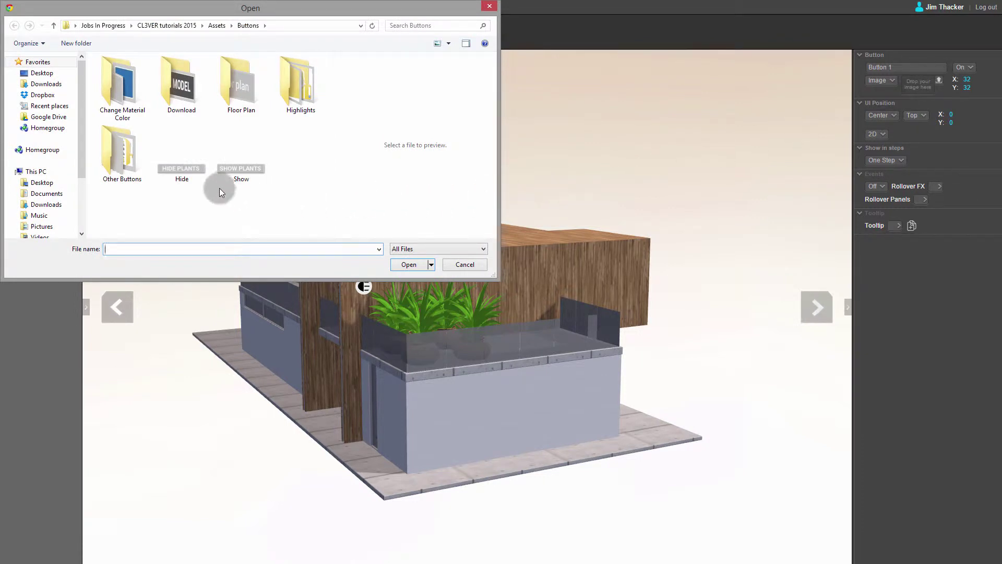
left_click(195, 180)
left_click(405, 265)
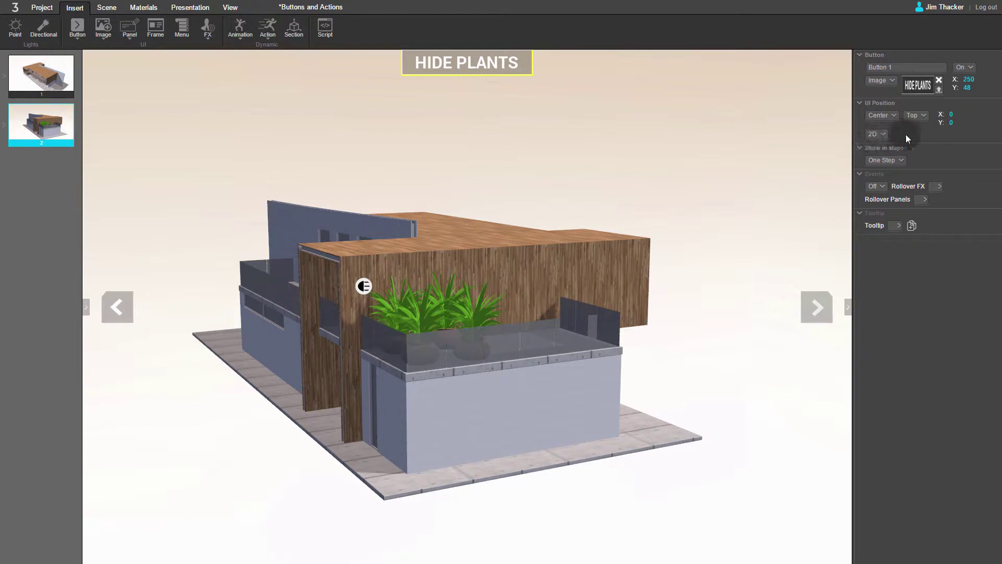
left_click(955, 123)
key("Return")
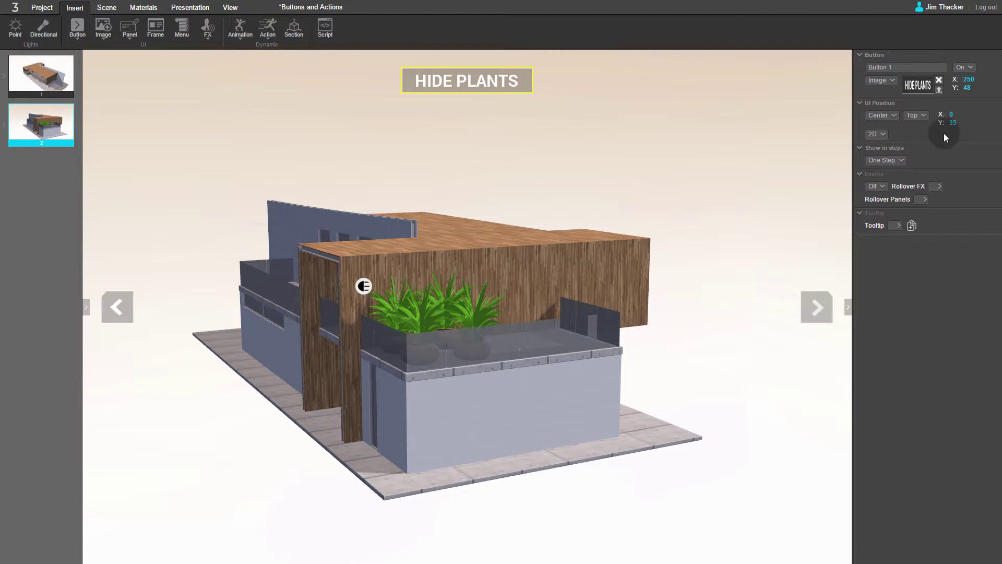
Set Button 1 to Always visible in every step and rename it 'Hide Plants'
left_click(901, 161)
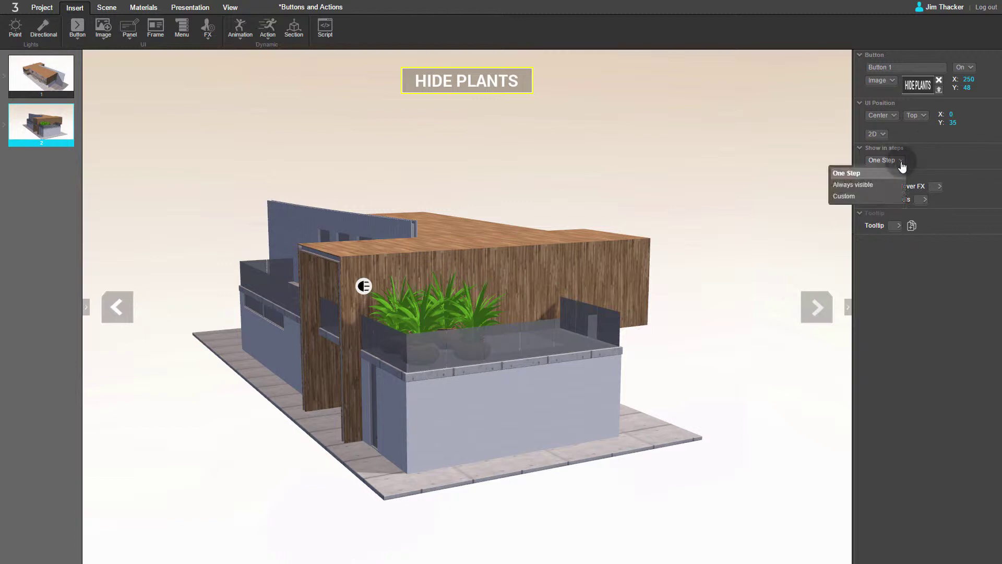
left_click(887, 185)
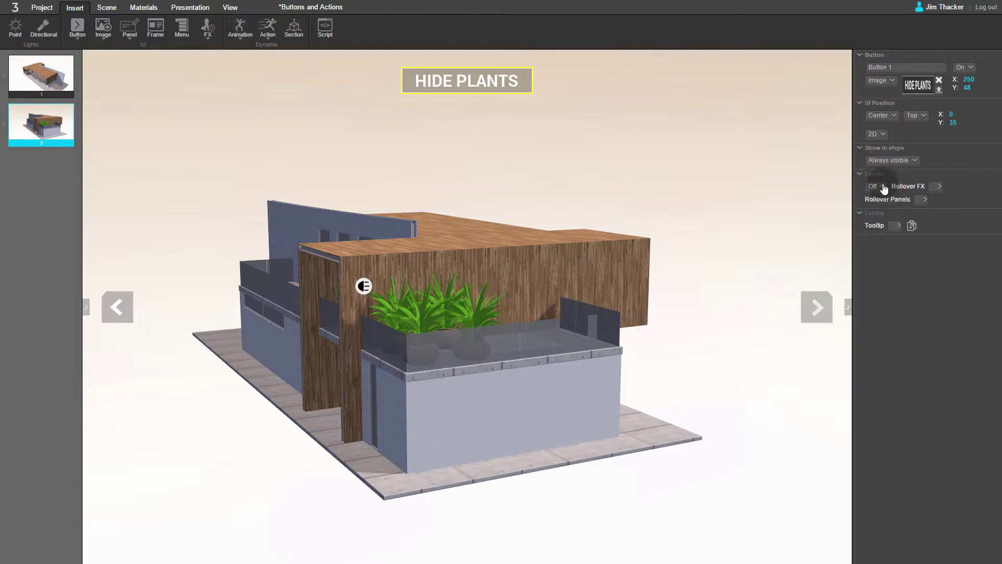
left_click(865, 67)
type("Hide Plants")
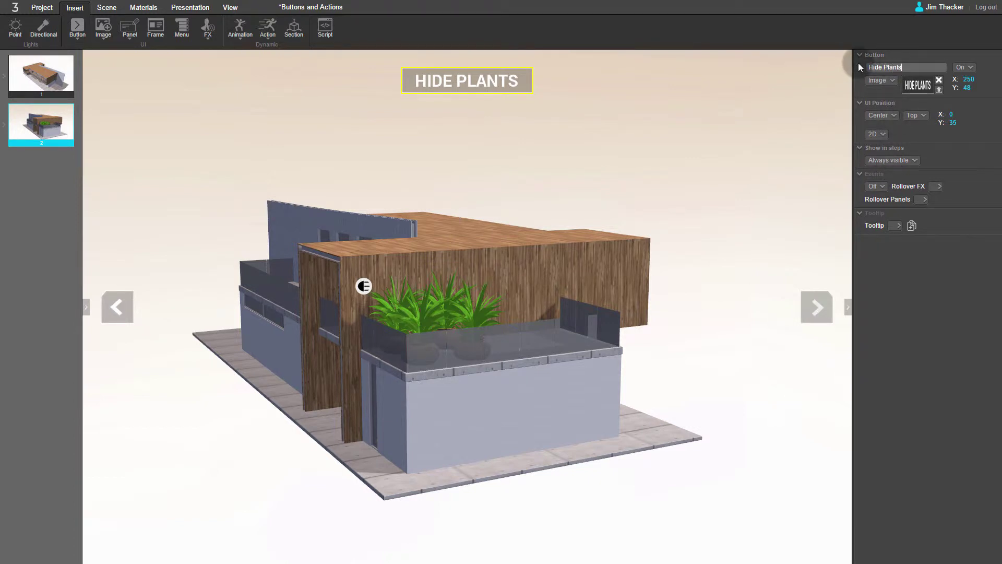
left_click(975, 116)
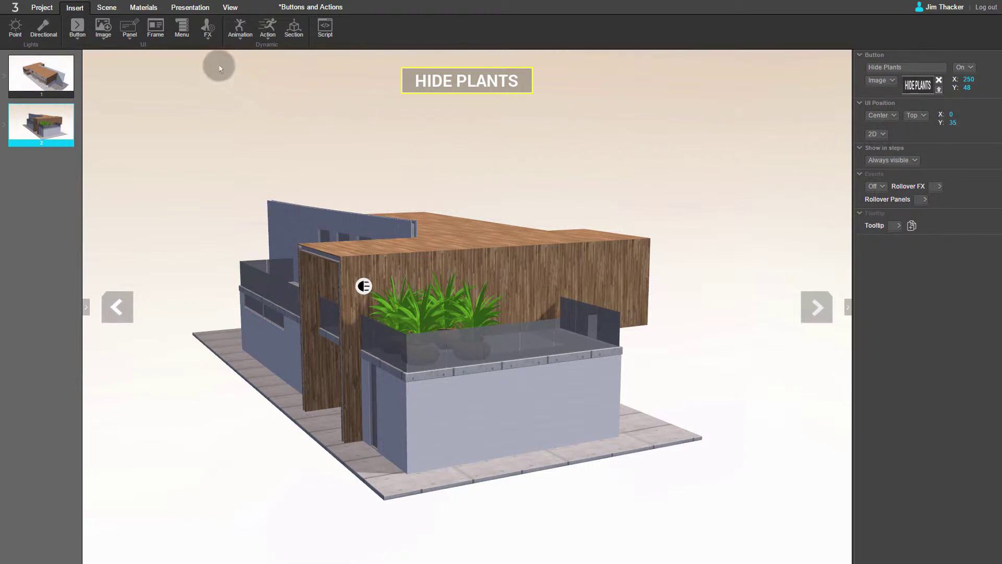
left_click(184, 10)
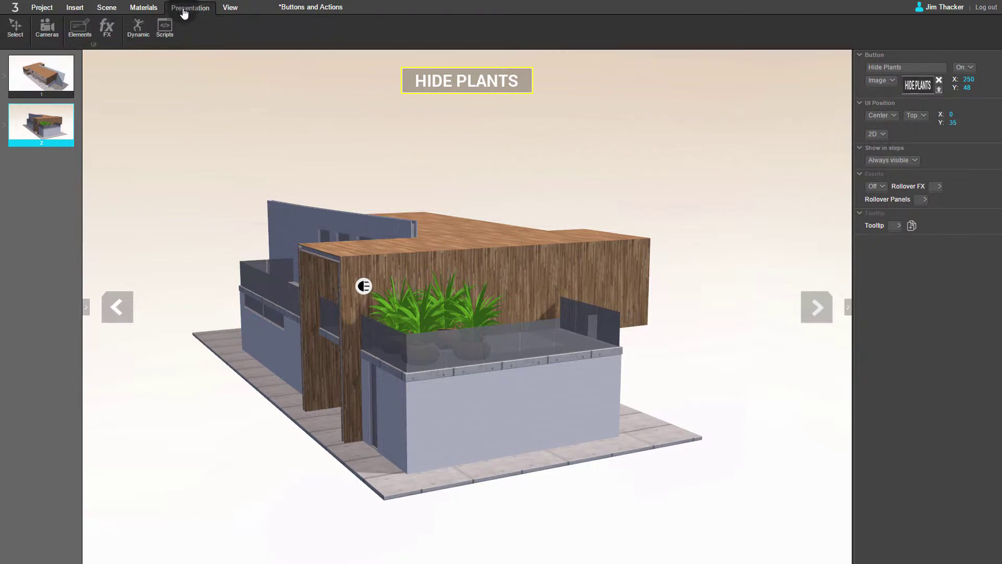
Duplicate the Hide Plants button from Elements, rename the copy 'Show Plants' and clear its image
left_click(80, 29)
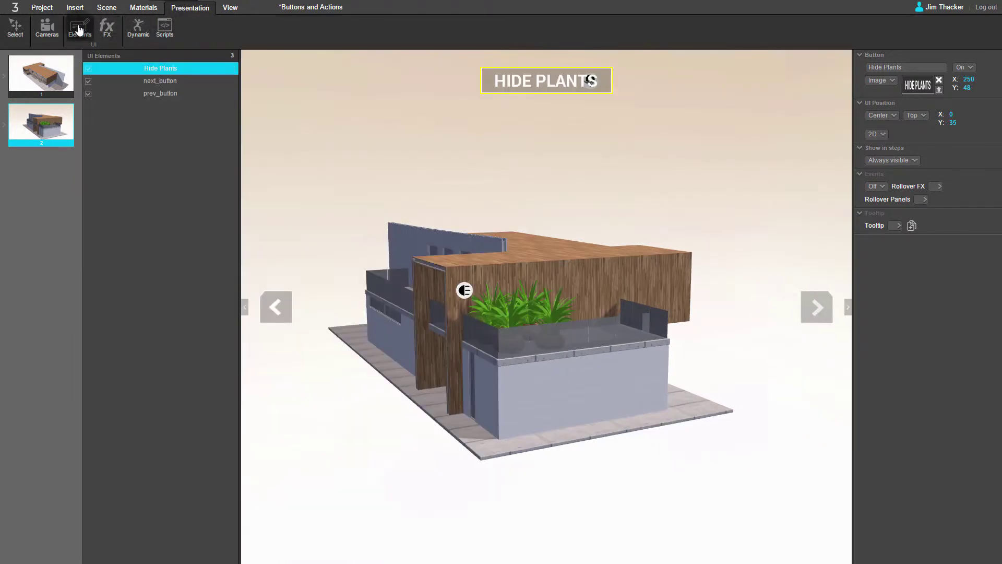
right_click(133, 70)
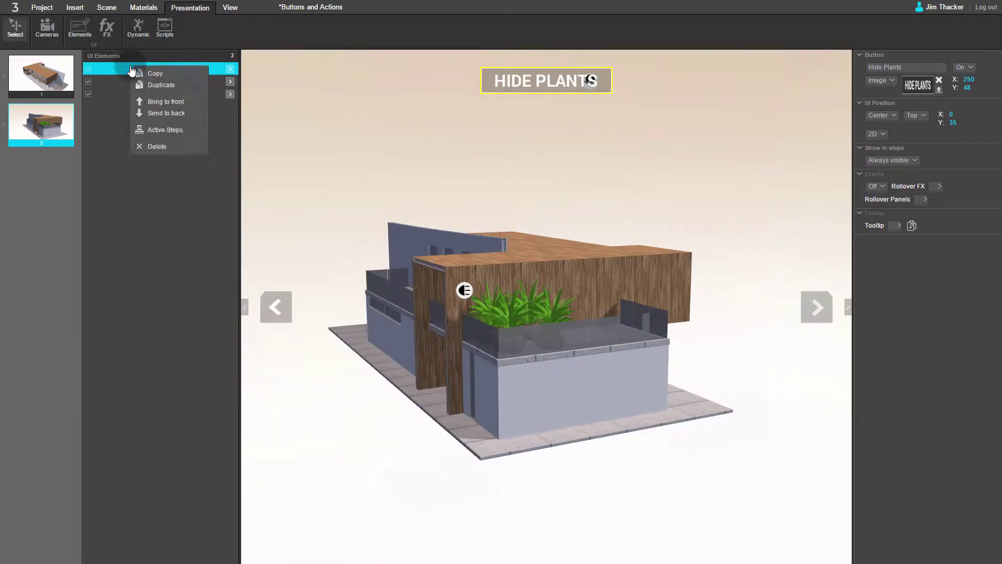
left_click(152, 85)
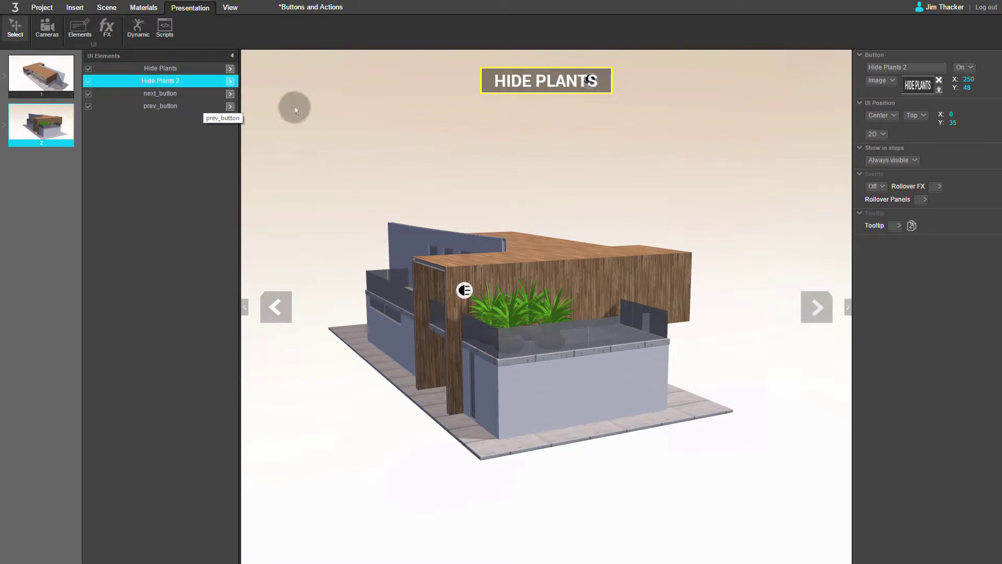
left_click(919, 67)
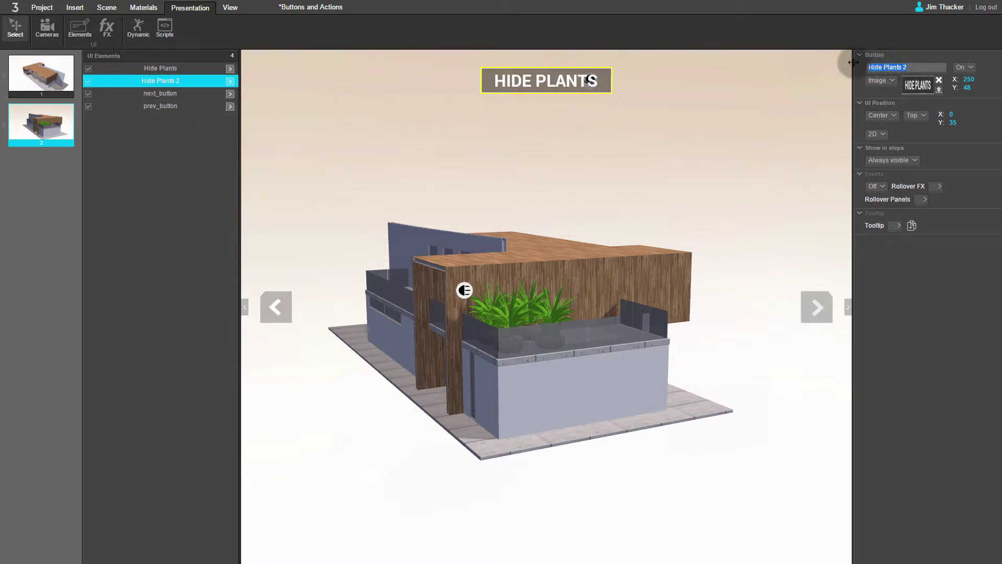
type("Show Plants")
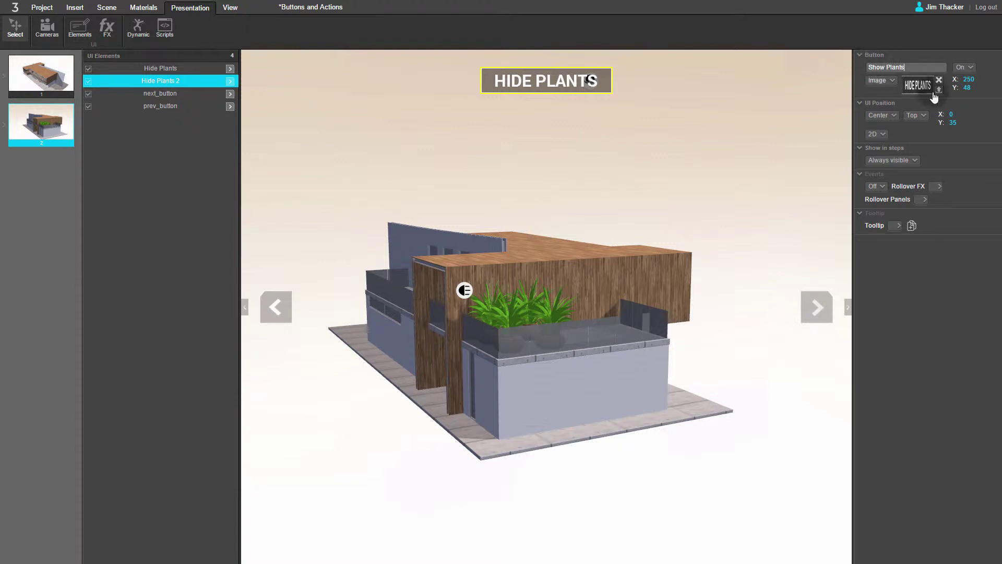
left_click(988, 113)
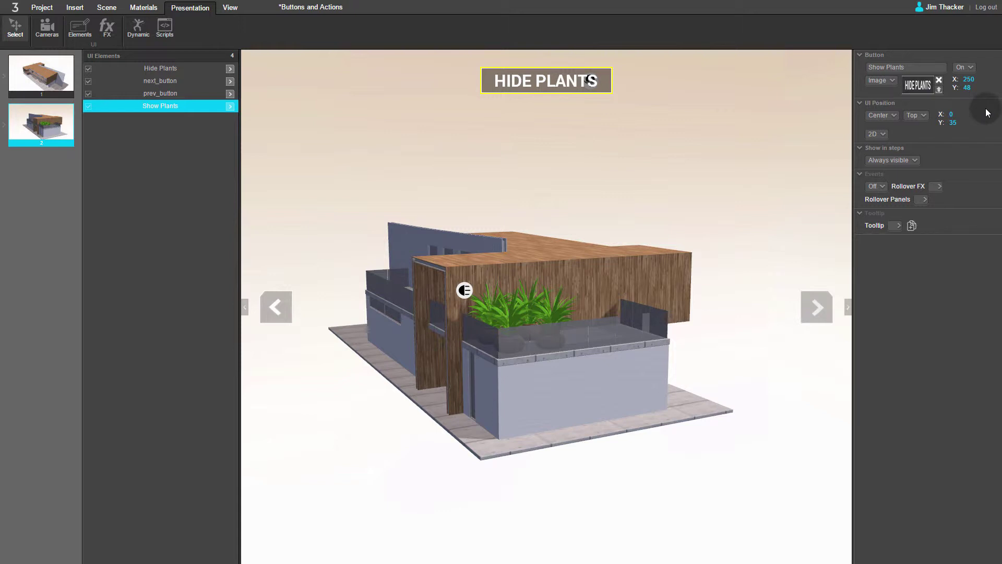
left_click(940, 81)
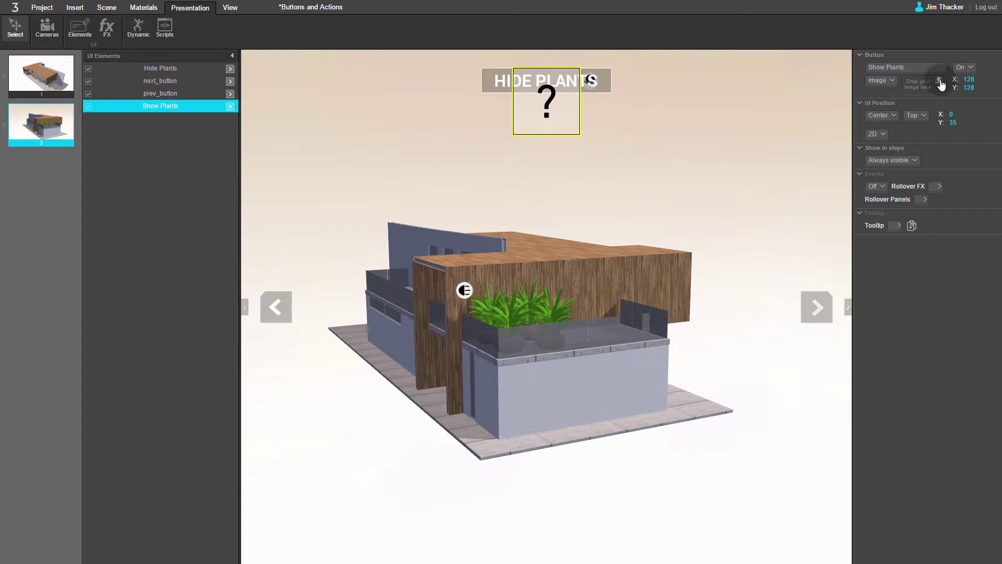
Load the Show PNG as the Show Plants button's 250×48 image
left_click(939, 82)
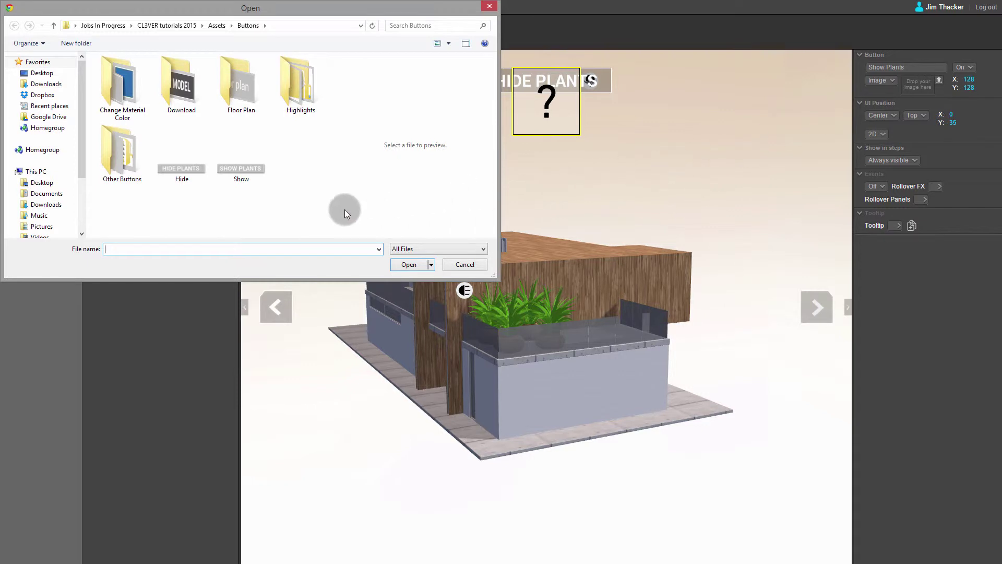
left_click(256, 178)
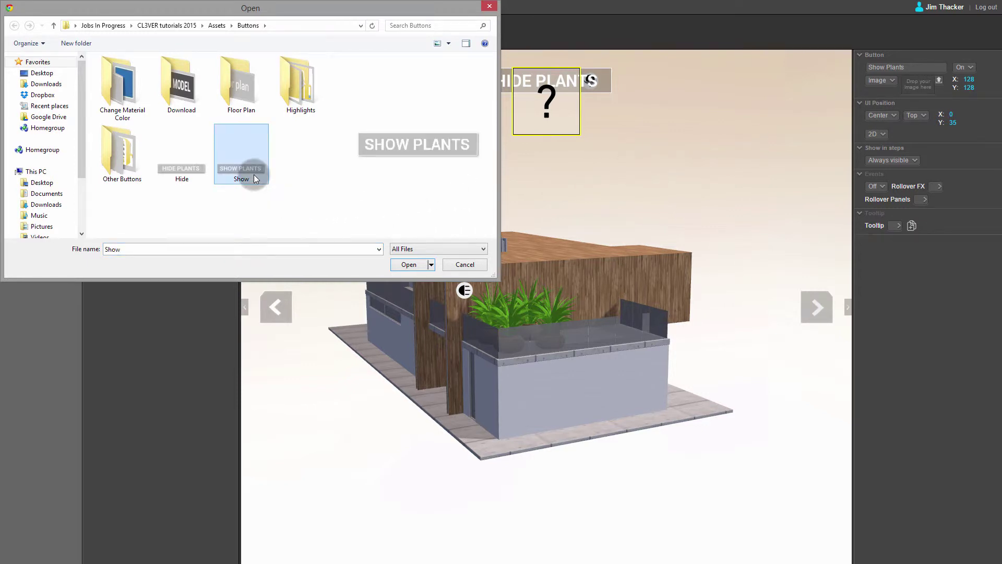
left_click(407, 264)
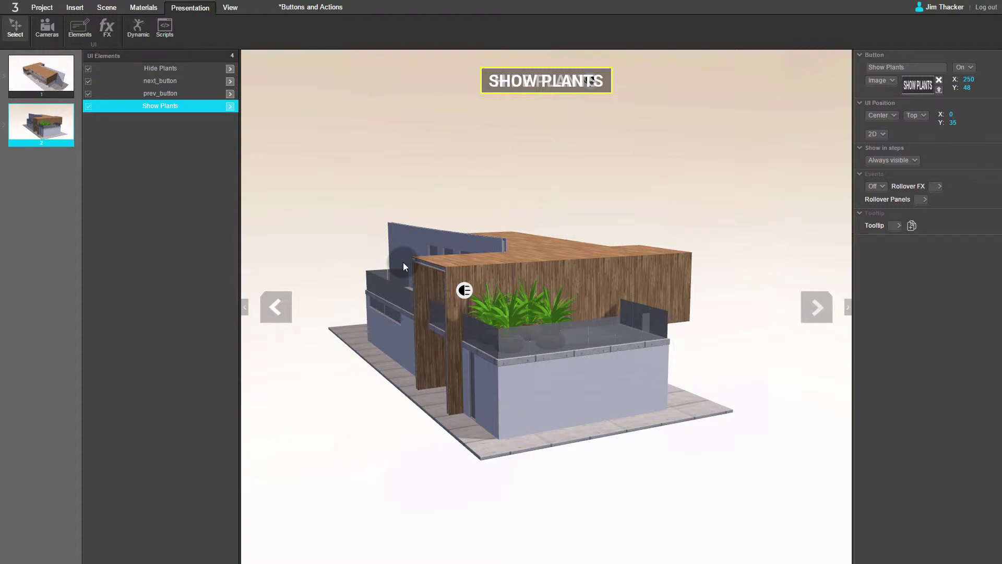
Set Show Plants to Custom steps with step 2 unchecked, so it appears in no step
left_click(878, 162)
left_click(864, 196)
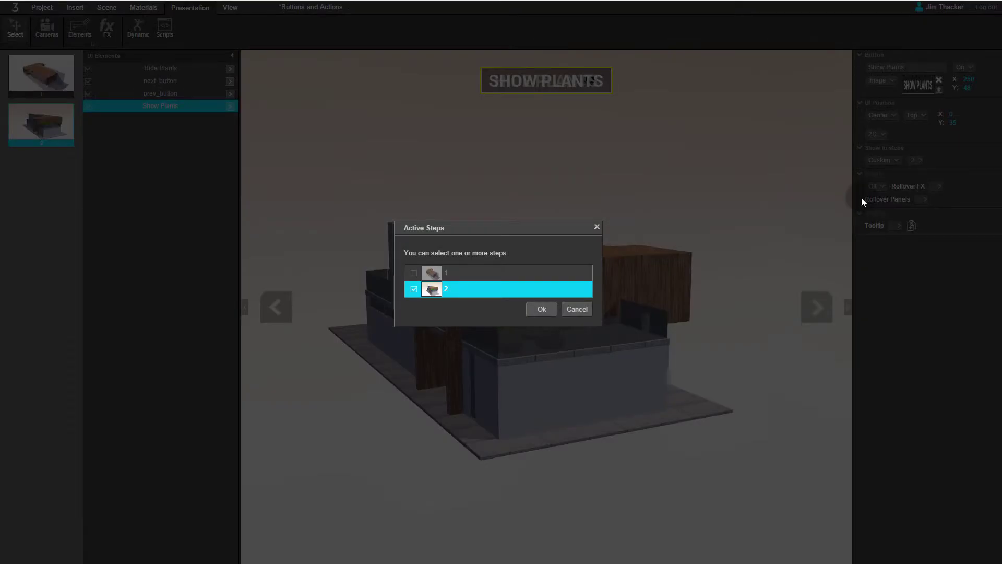
left_click(415, 290)
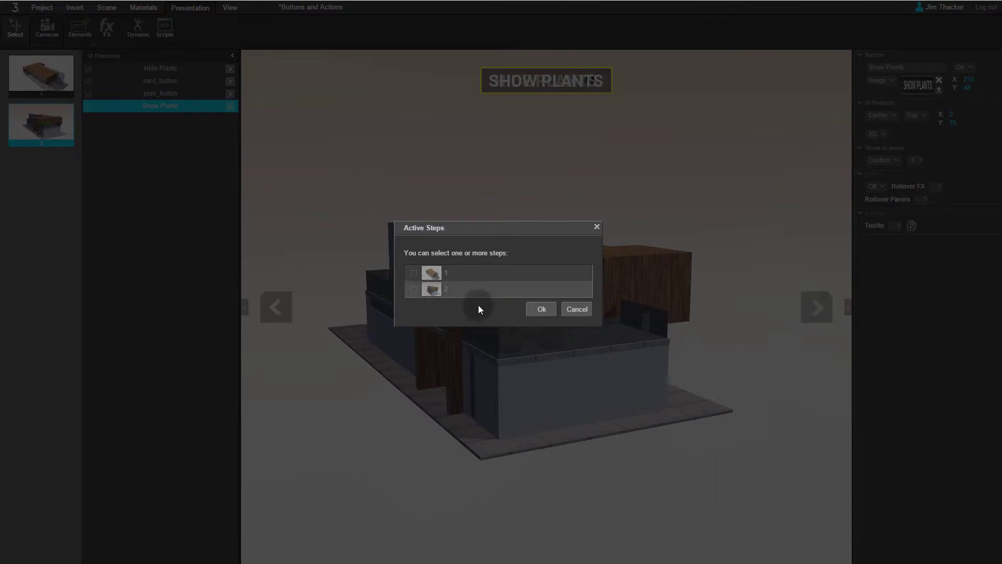
left_click(541, 310)
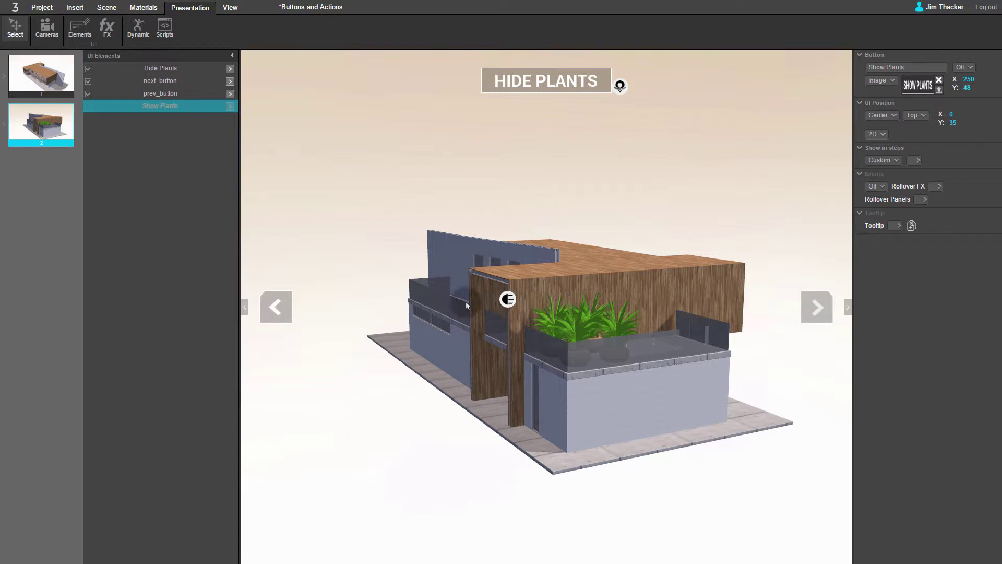
Insert a Show/Hide Objects action and rename it from Show Object 1 to 'Hide'
left_click(75, 8)
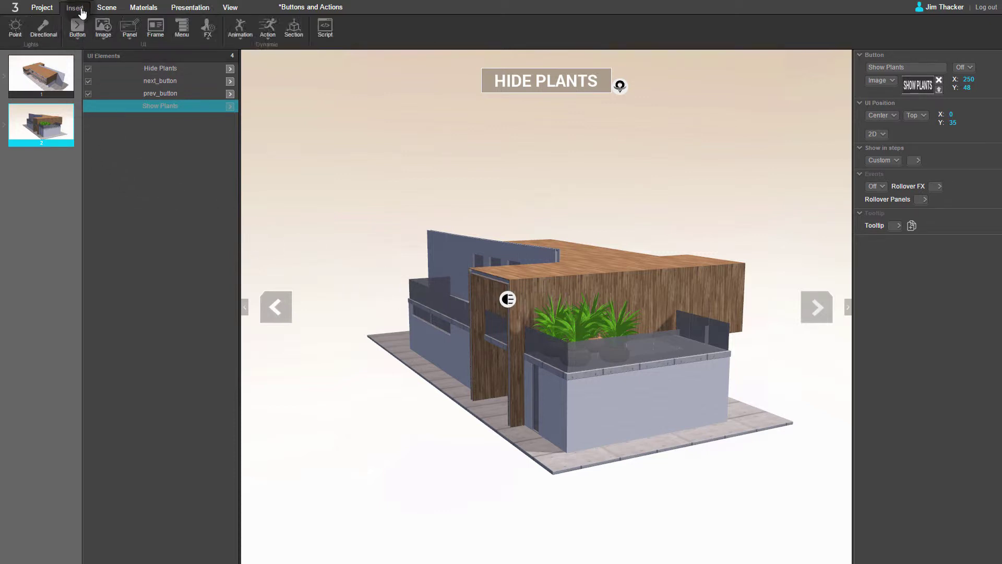
mouse_move(261, 35)
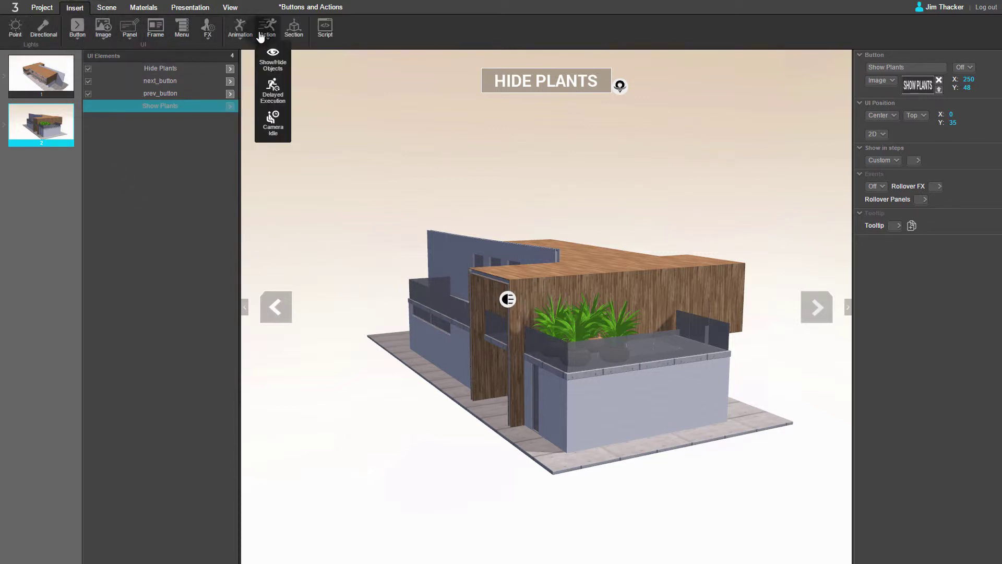
left_click(270, 63)
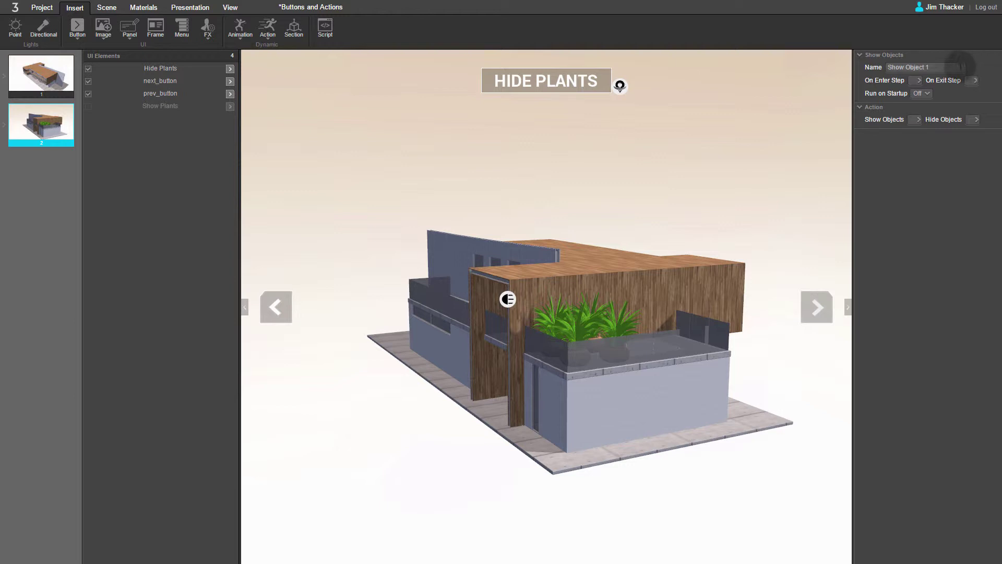
left_click(872, 68)
type("Hide")
left_click(995, 76)
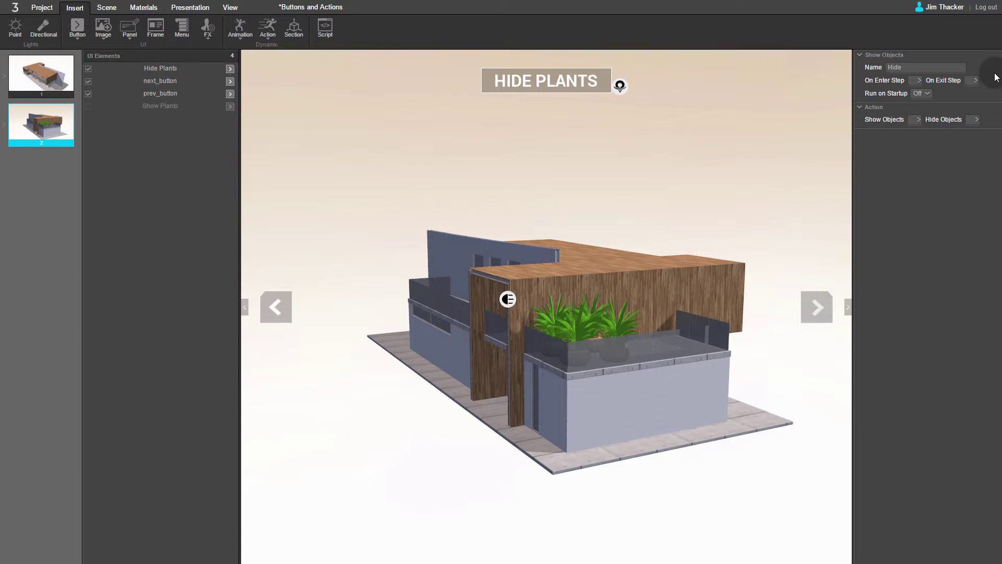
Set the Hide action to hide Plant, Plant 2, Plant 3, Plant 4 and the Hide Plants button
left_click(974, 121)
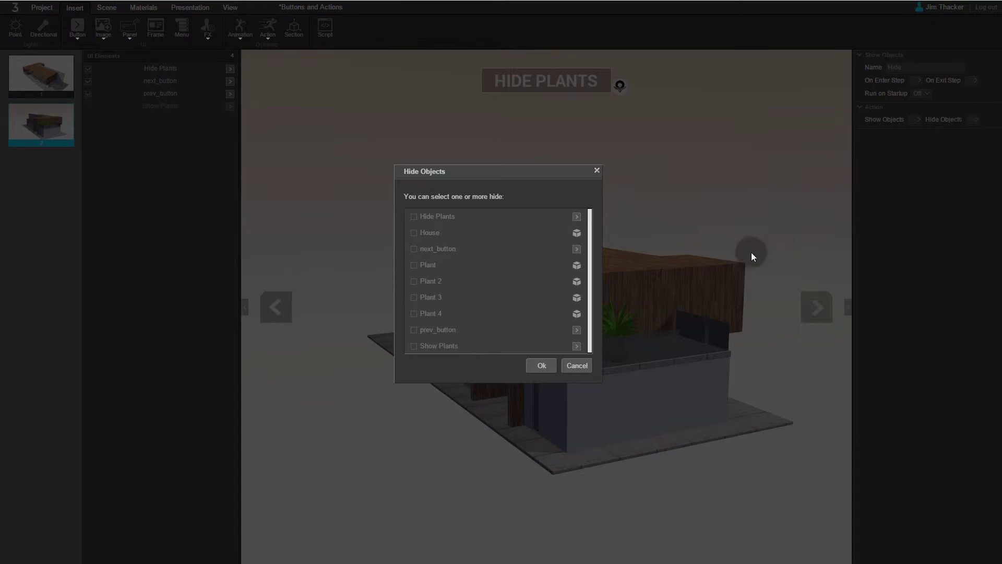
left_click(414, 265)
left_click(414, 282)
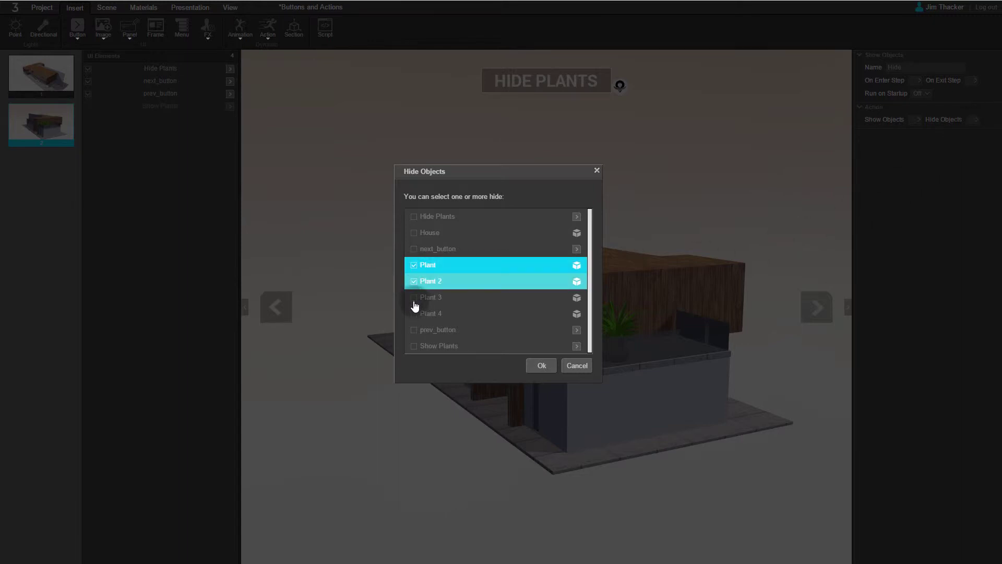
left_click(414, 297)
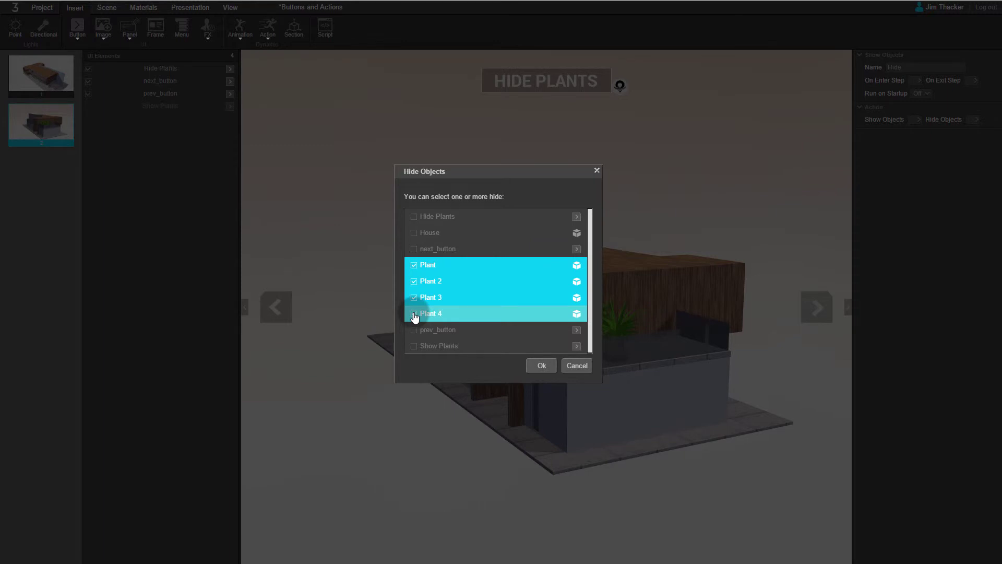
left_click(414, 314)
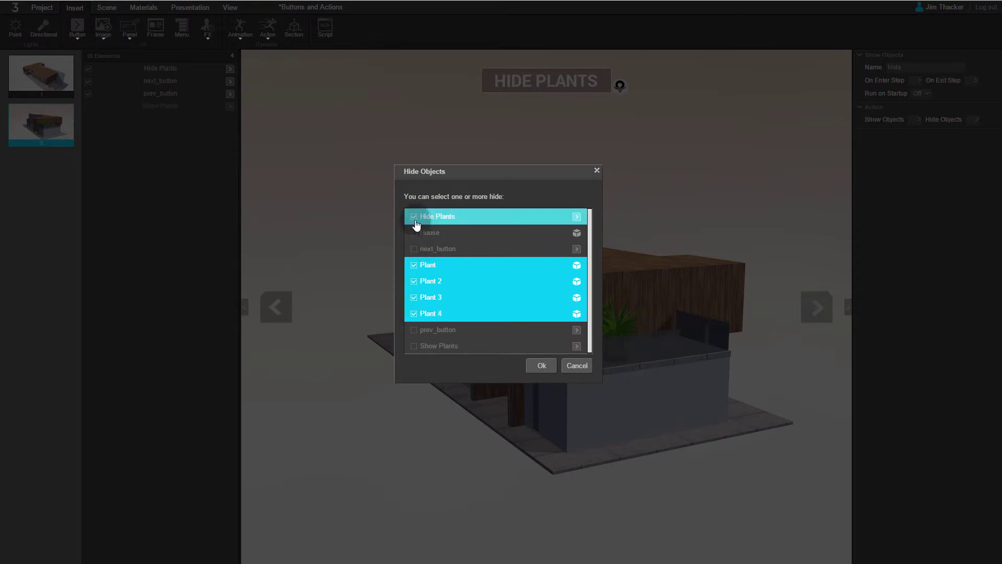
left_click(535, 366)
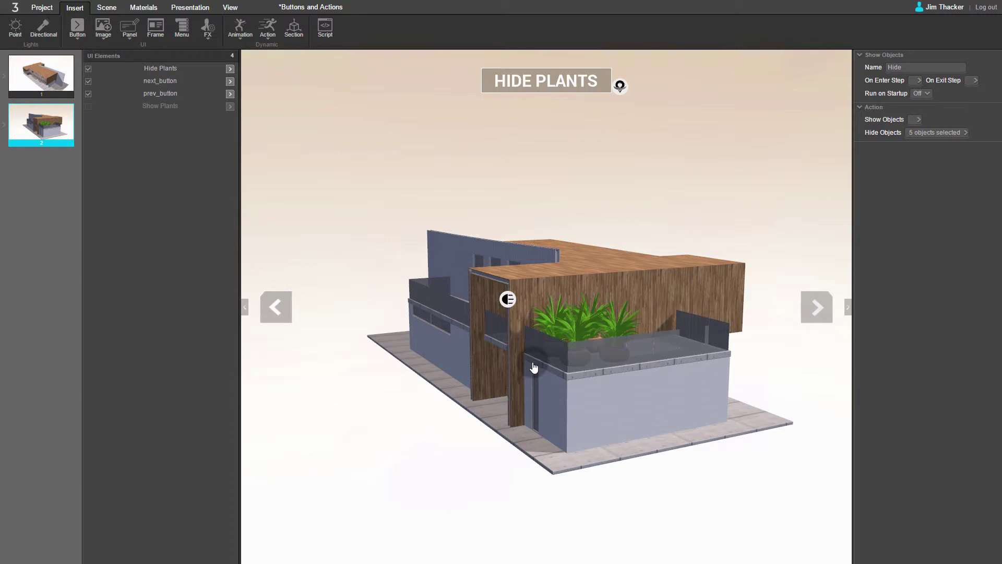
Tick Show Plants in the Hide action's Show Objects list
left_click(913, 120)
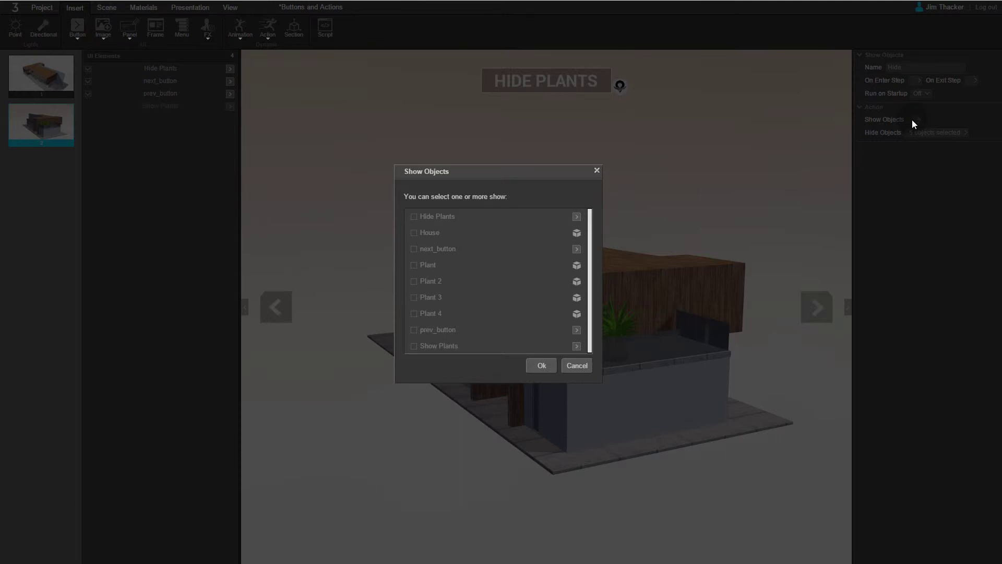
left_click(416, 346)
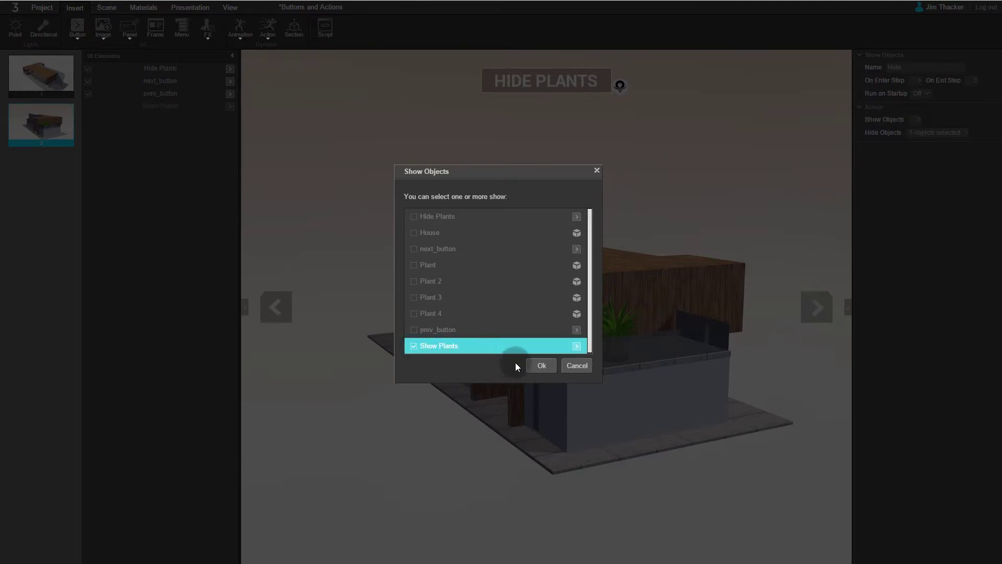
left_click(538, 365)
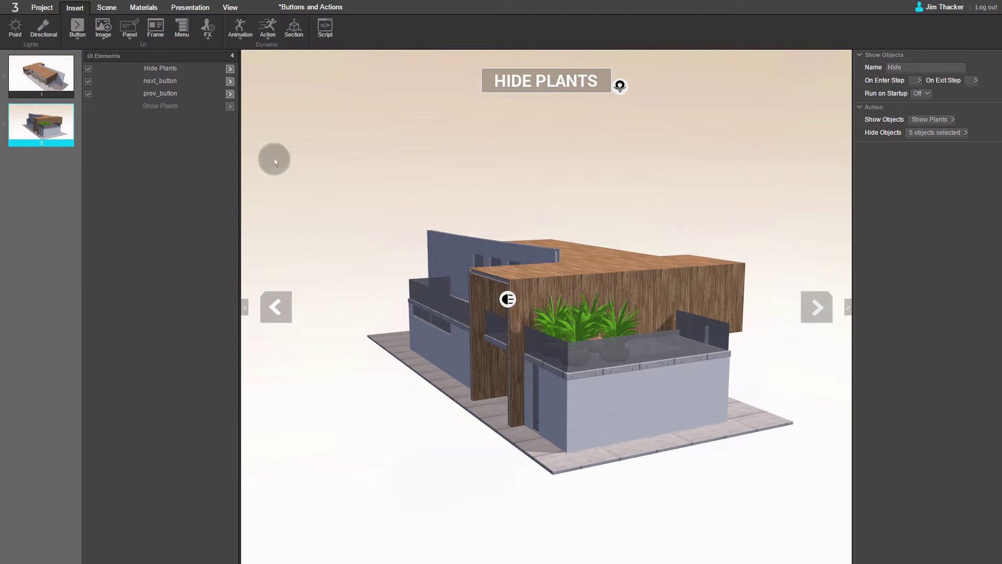
Duplicate the Hide action from the Presentation > Dynamic list
left_click(193, 8)
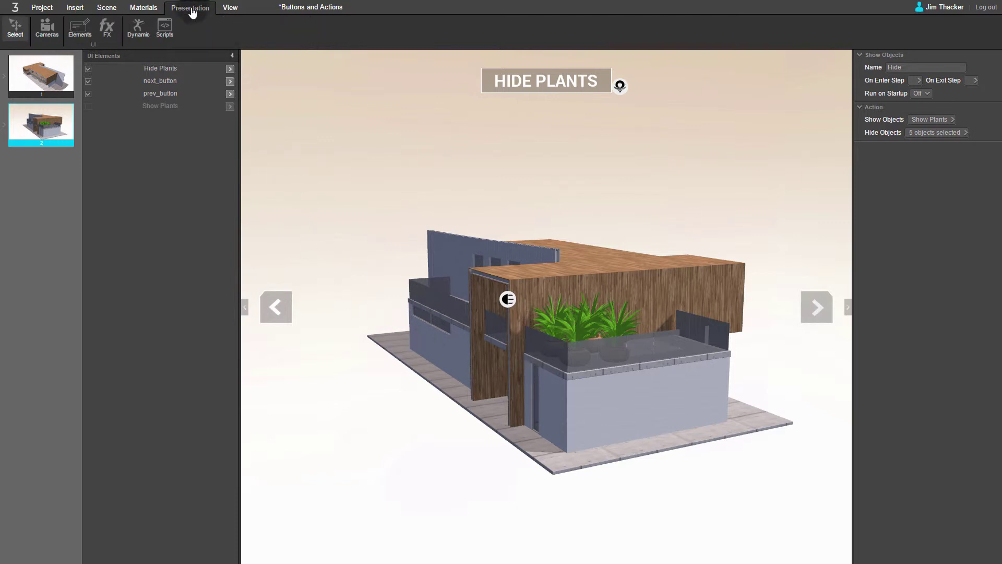
left_click(138, 32)
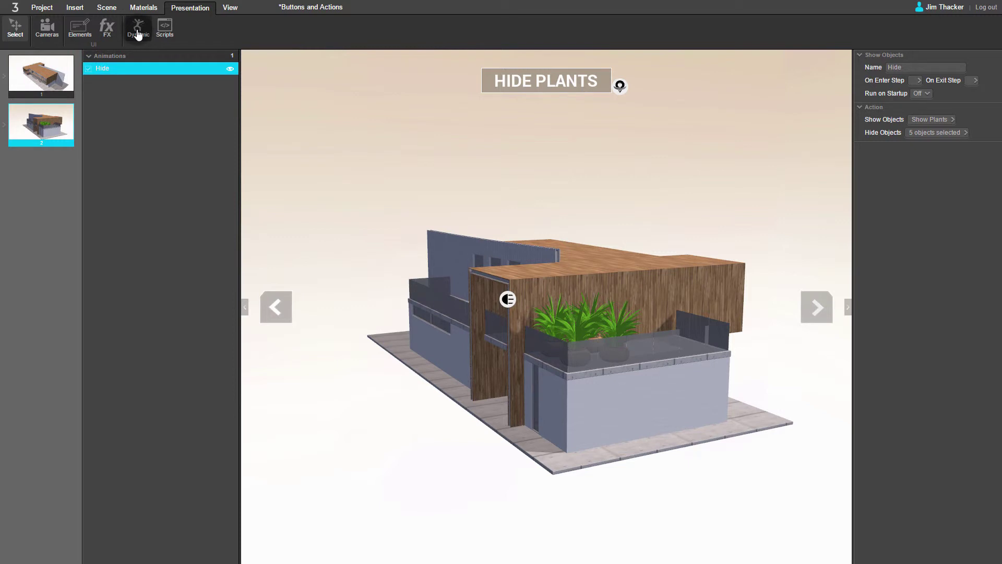
right_click(130, 77)
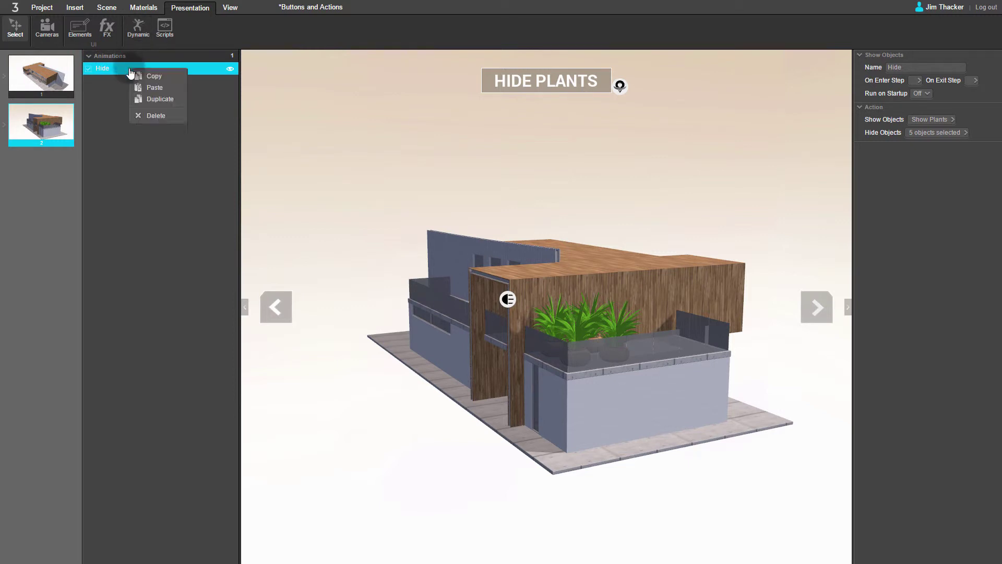
left_click(148, 100)
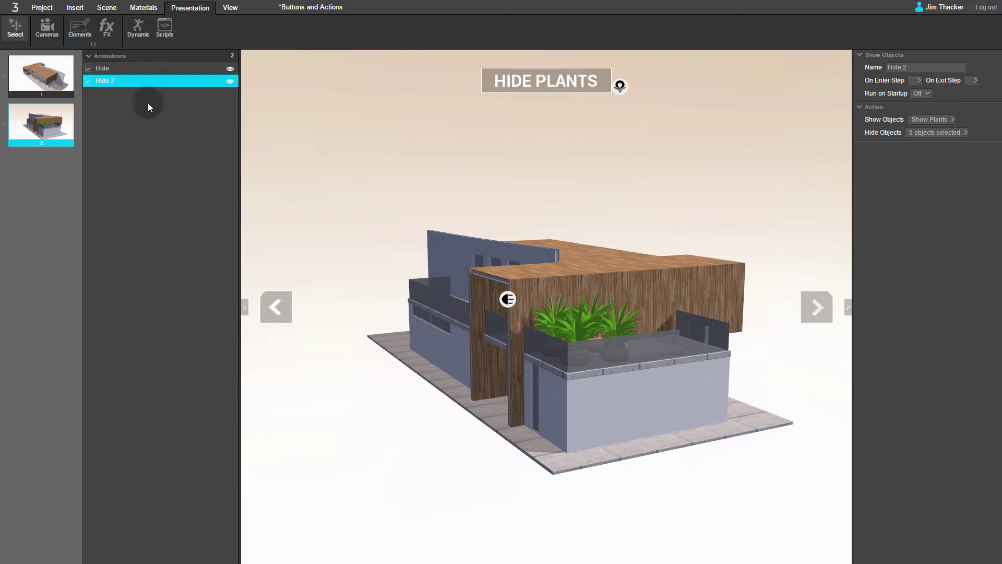
Rename the copy from Hide 2 to 'Show' and bring up its objects-to-show list
left_click_drag(909, 70, 886, 67)
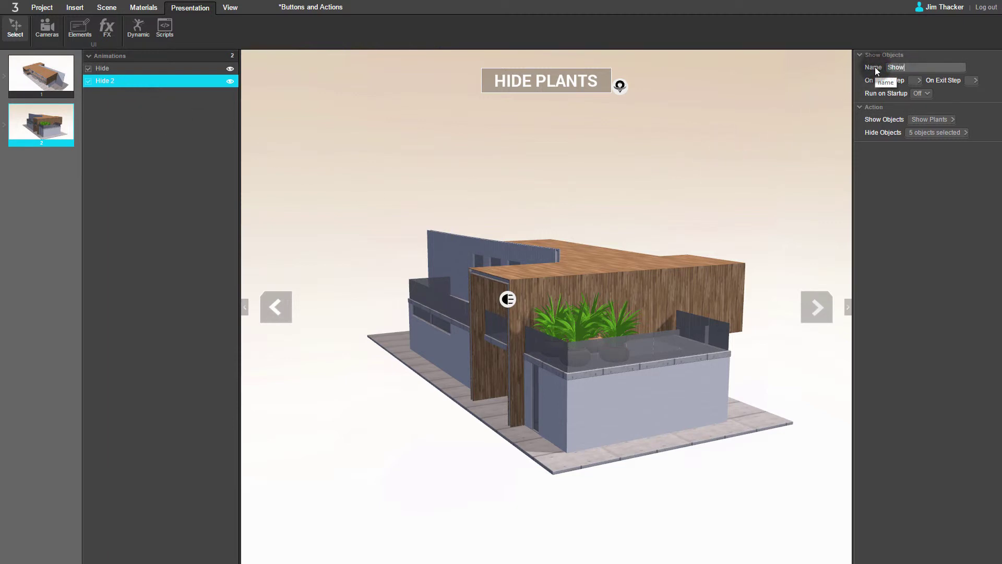
left_click(890, 186)
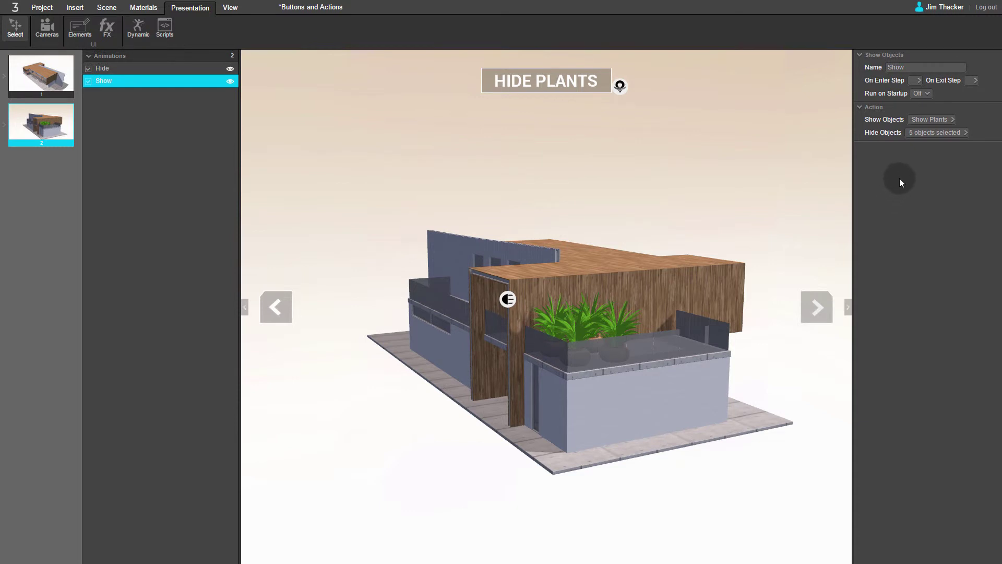
left_click(925, 119)
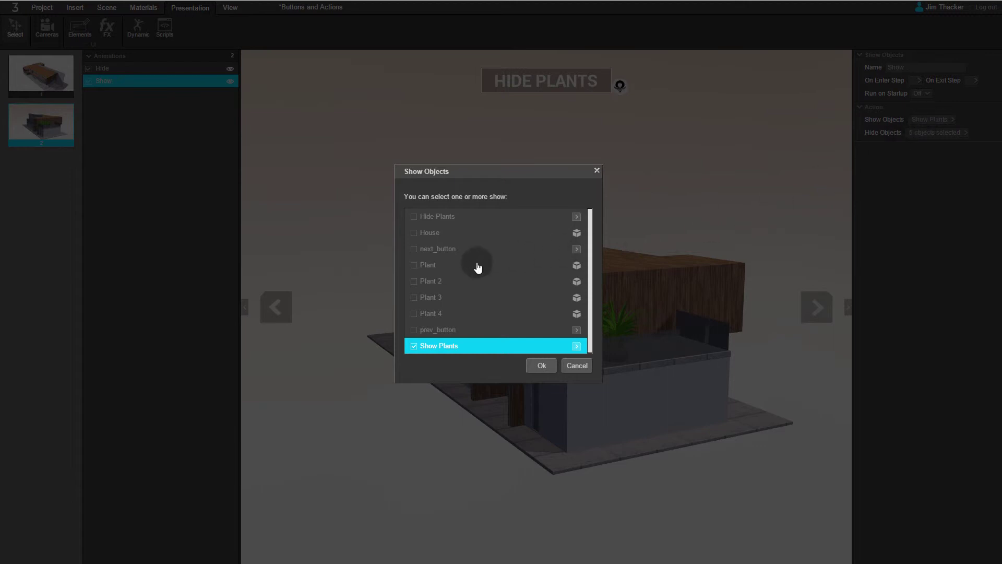
Set the Show action to reveal Plant, Plant 2, Plant 3, Plant 4 and the Hide Plants button
left_click(414, 265)
left_click(415, 281)
left_click(415, 297)
left_click(415, 314)
left_click(414, 346)
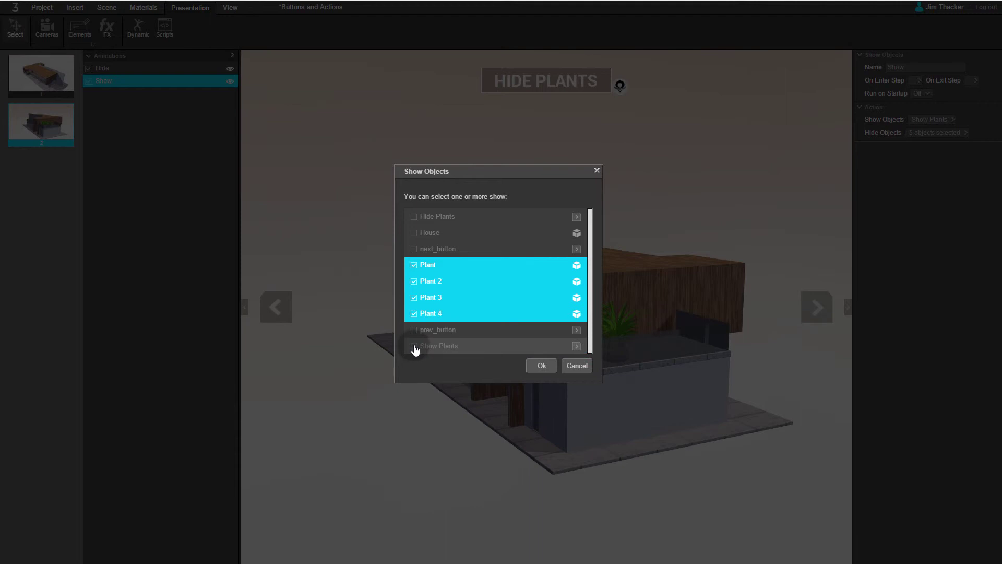
left_click(414, 217)
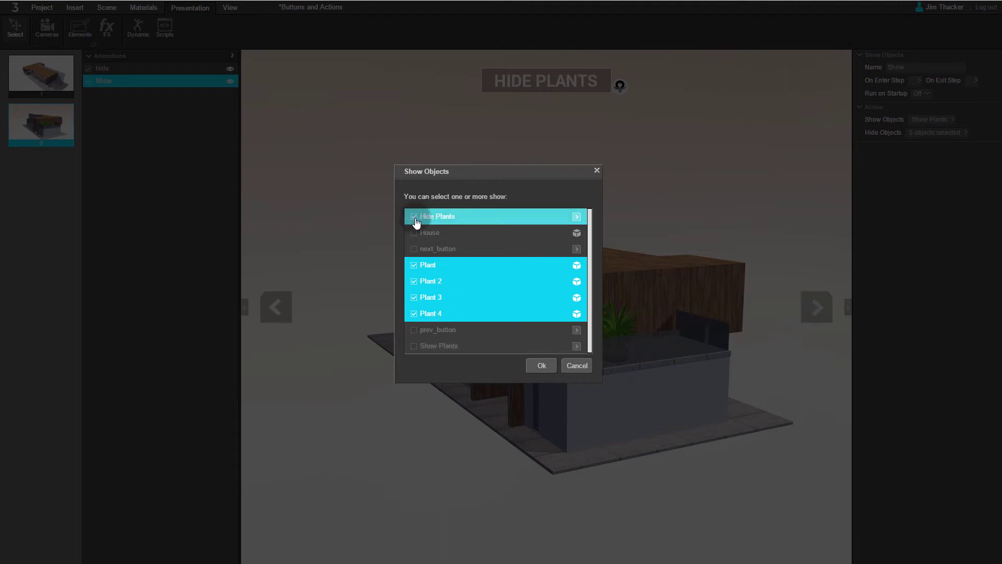
left_click(535, 365)
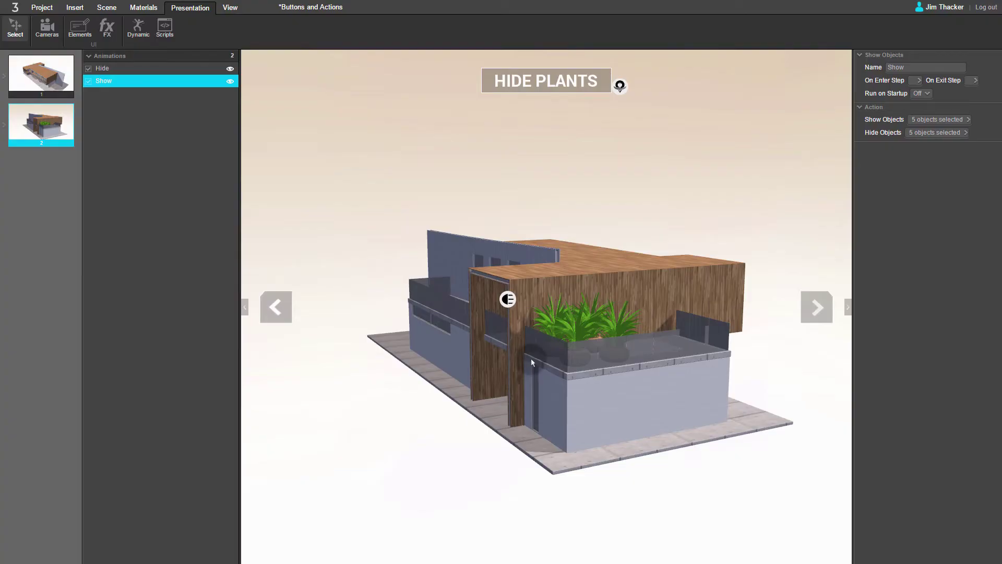
left_click(916, 134)
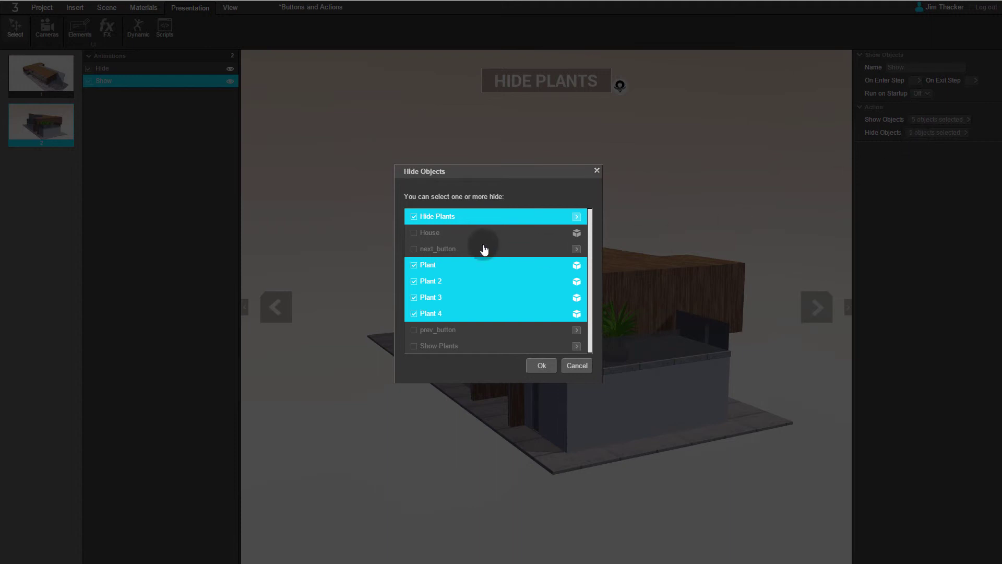
Clear Hide Plants and the four plants from Hide Objects, leaving only the Show Plants button
left_click(414, 216)
left_click(414, 264)
left_click(414, 281)
left_click(414, 297)
left_click(414, 314)
left_click(414, 346)
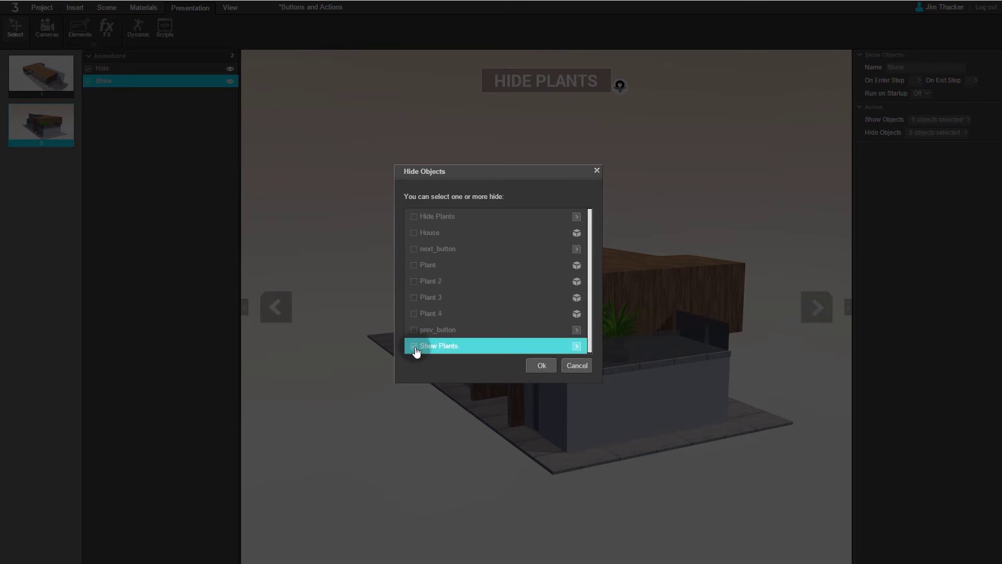
left_click(538, 368)
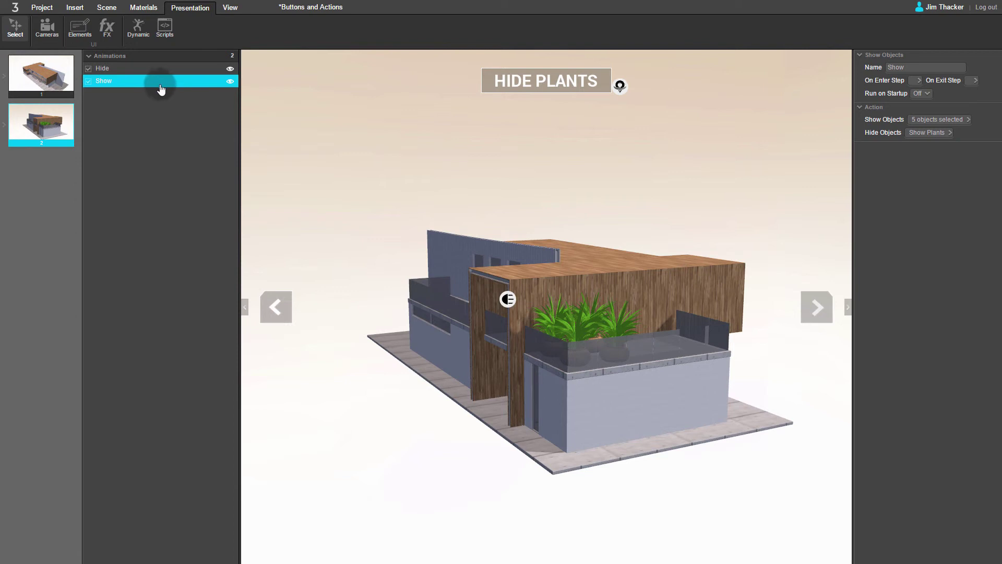
Set the Hide Plants button's click event to Project Actions, triggering the Hide action
left_click(77, 35)
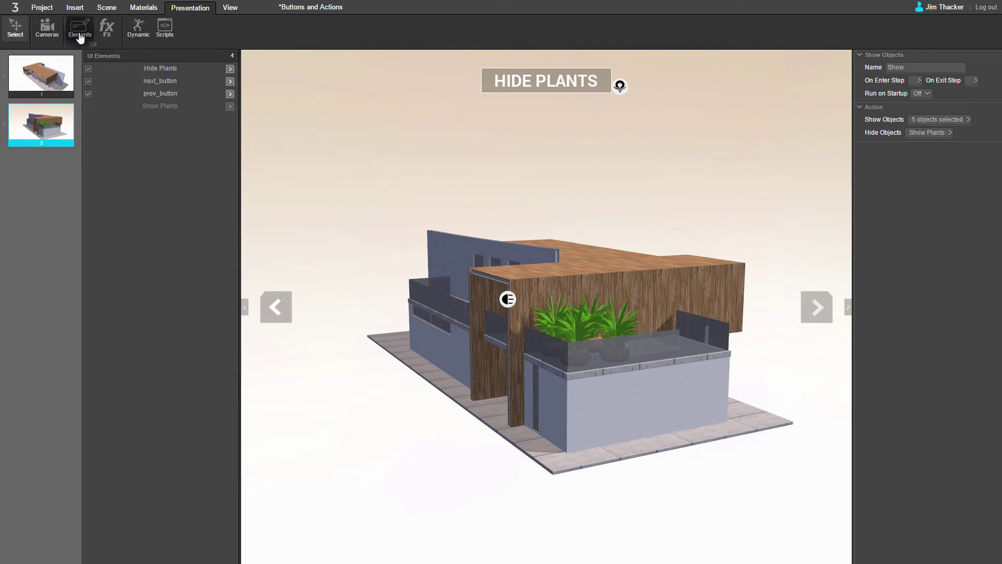
left_click(160, 70)
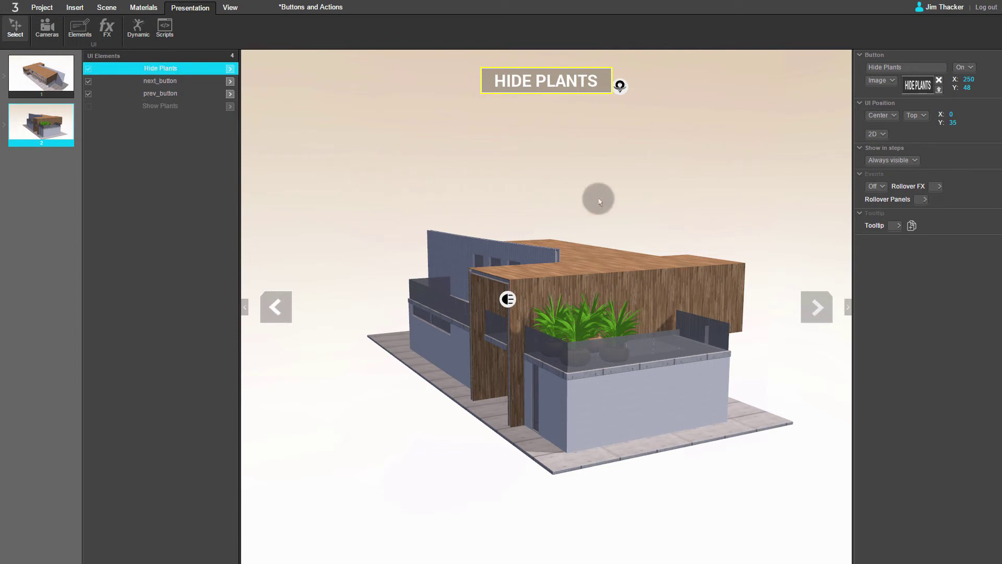
left_click(883, 187)
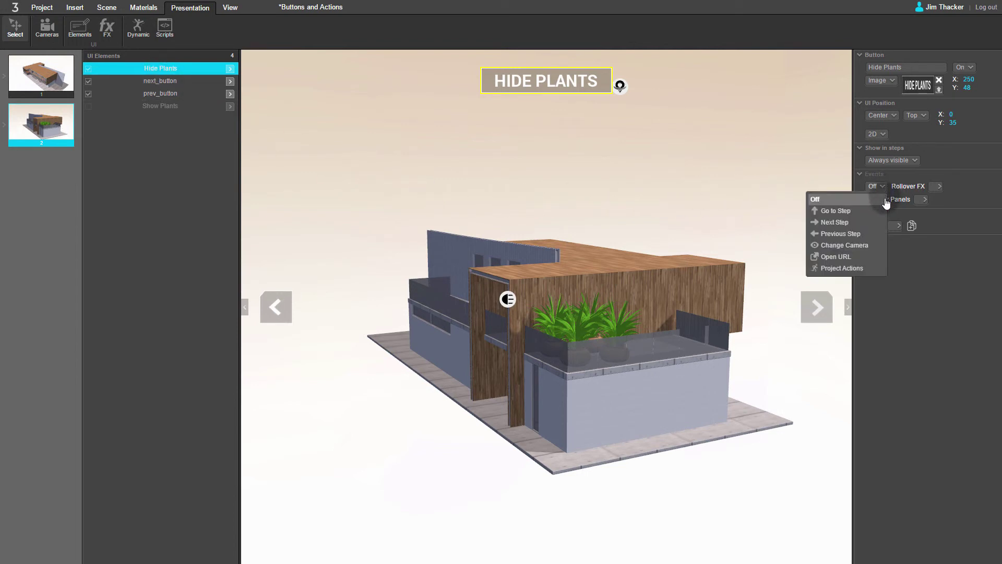
left_click(860, 269)
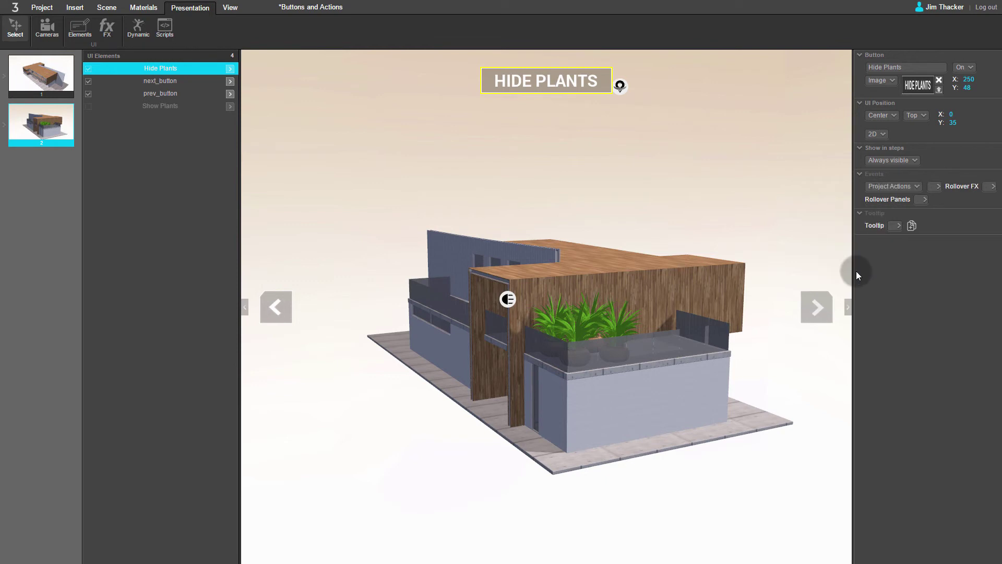
left_click(931, 188)
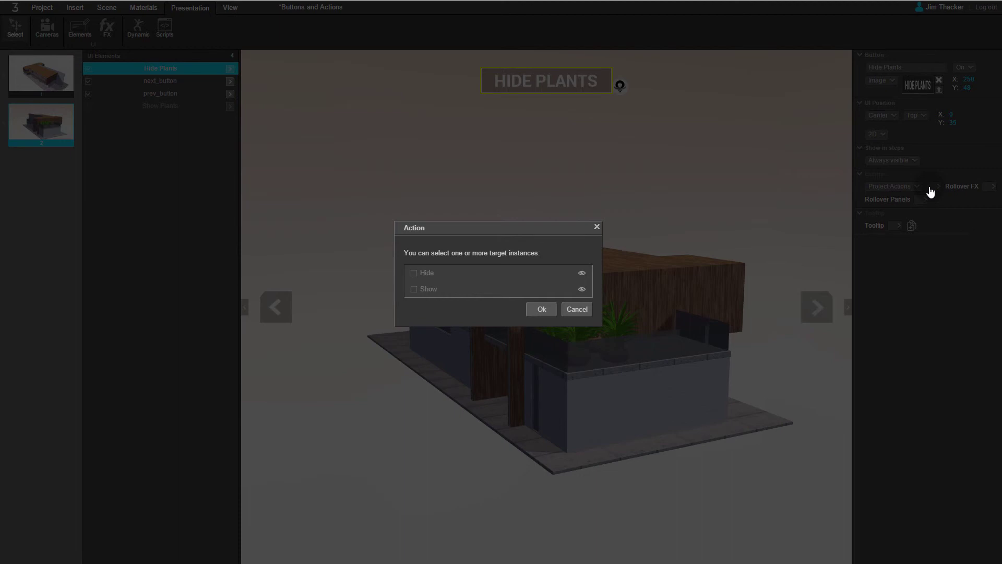
left_click(416, 273)
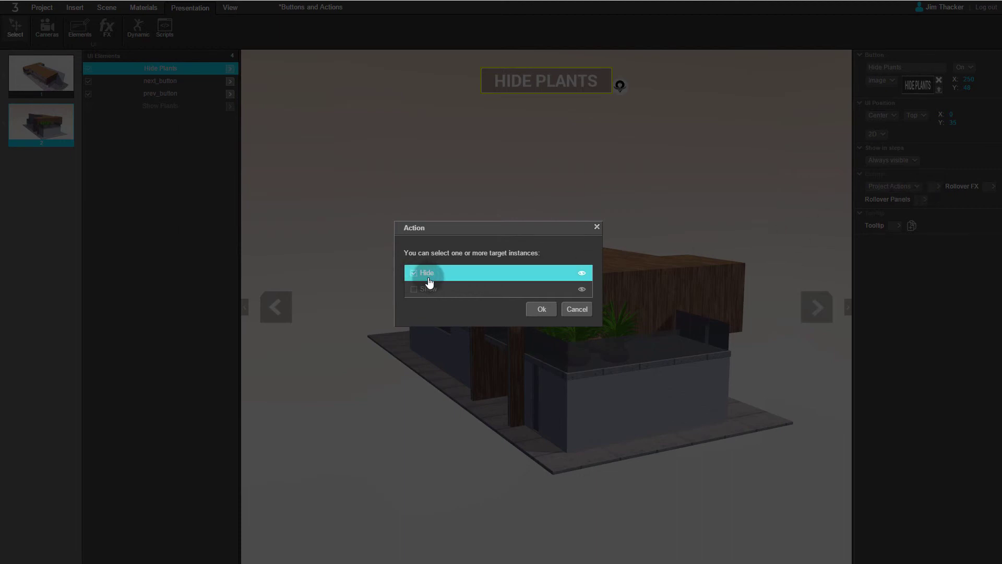
left_click(537, 309)
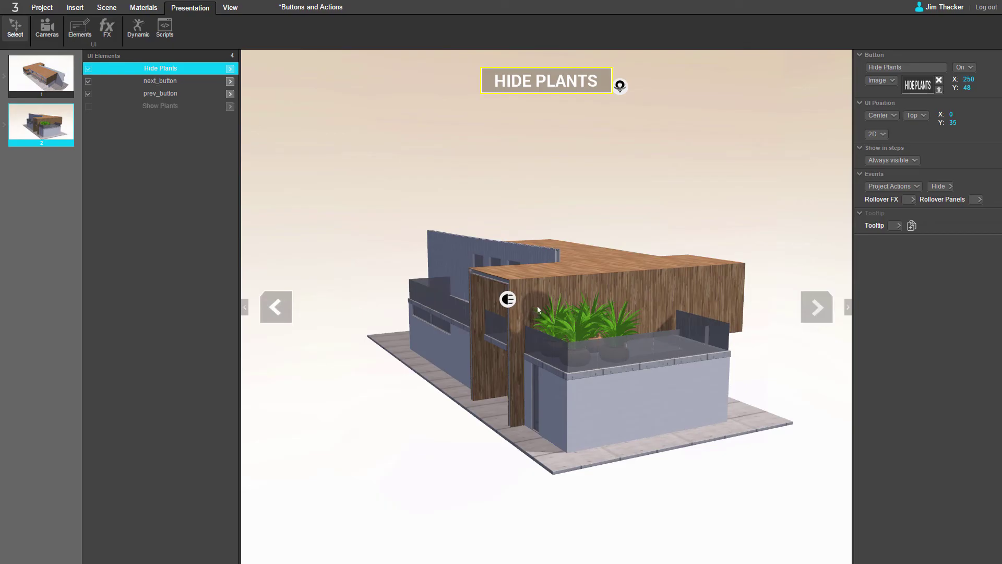
left_click(176, 107)
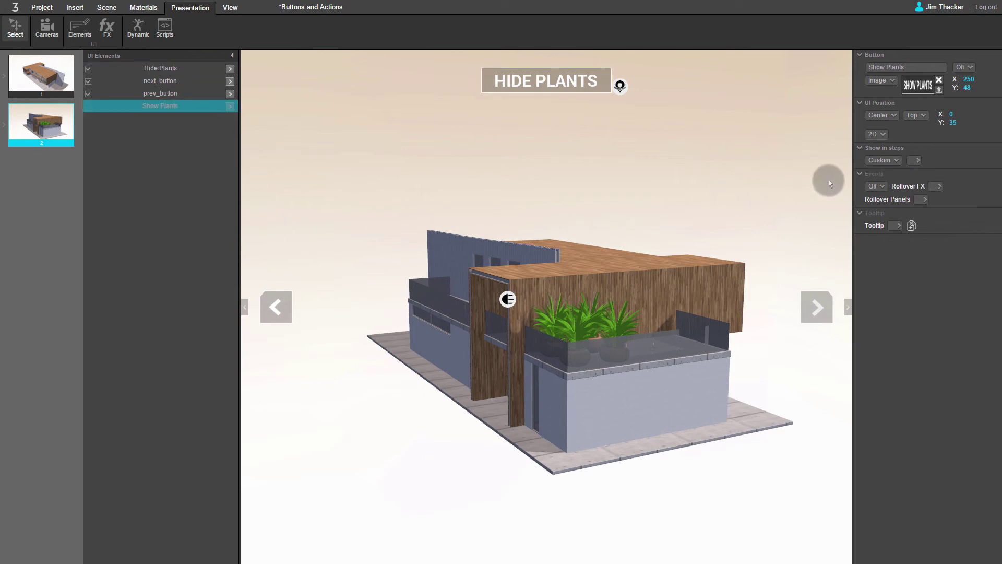
Set the Show Plants button's click event to Project Actions, triggering the Show action
left_click(877, 187)
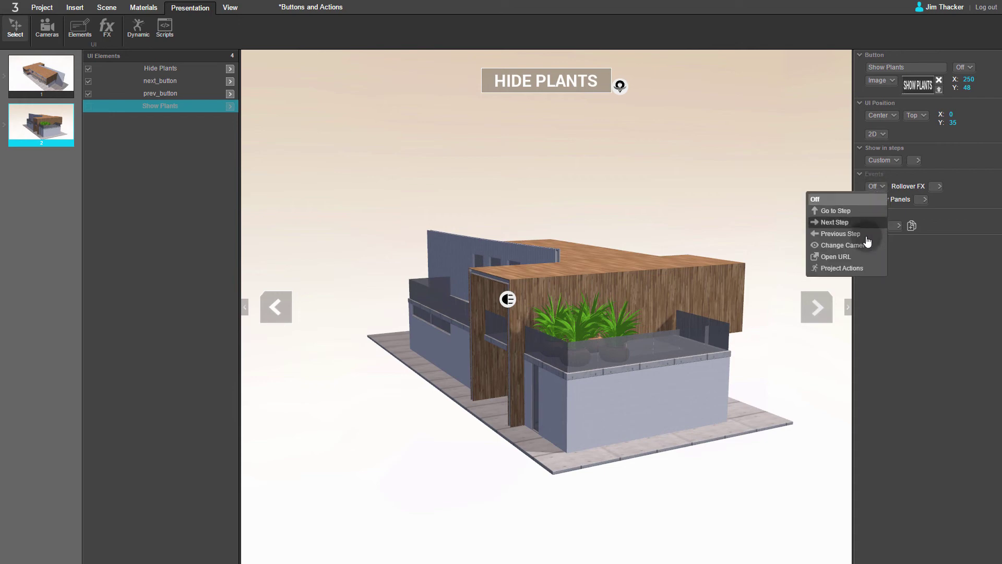
left_click(856, 269)
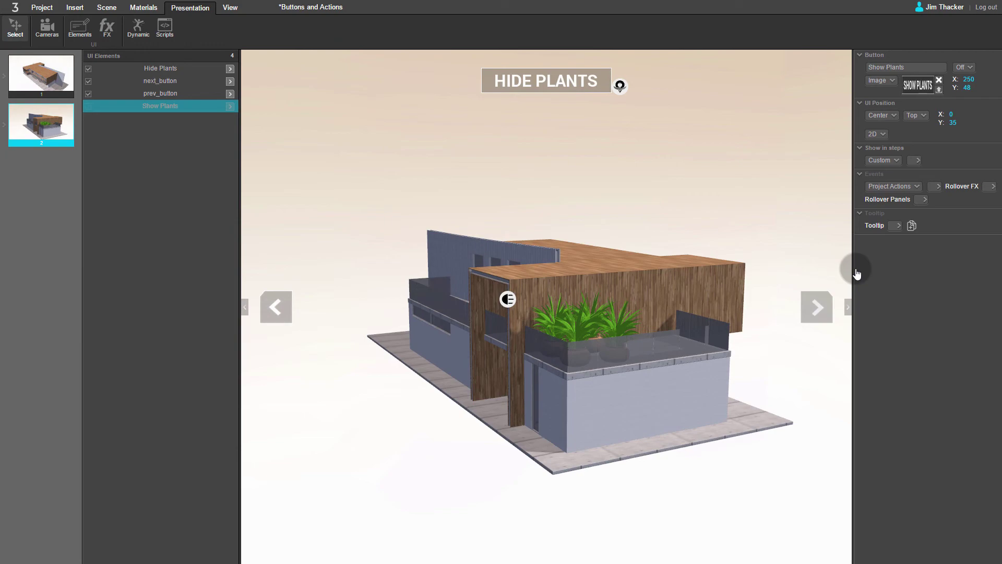
left_click(933, 189)
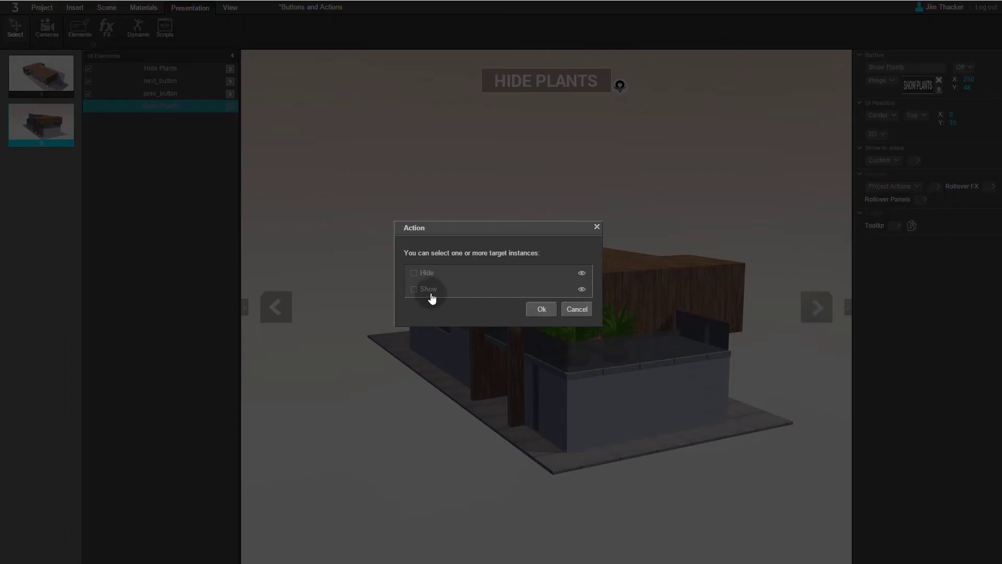
left_click(414, 289)
left_click(541, 310)
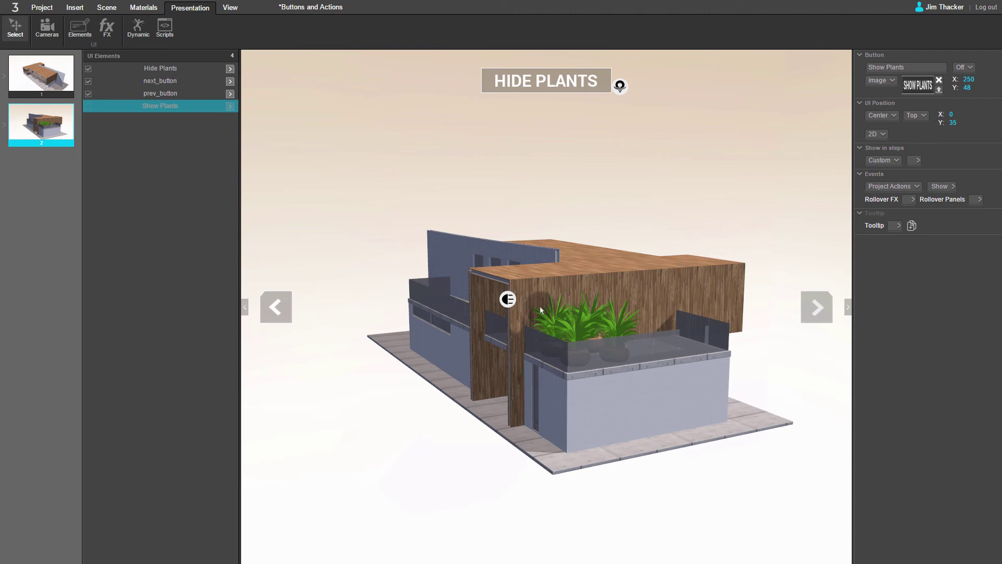
left_click(36, 8)
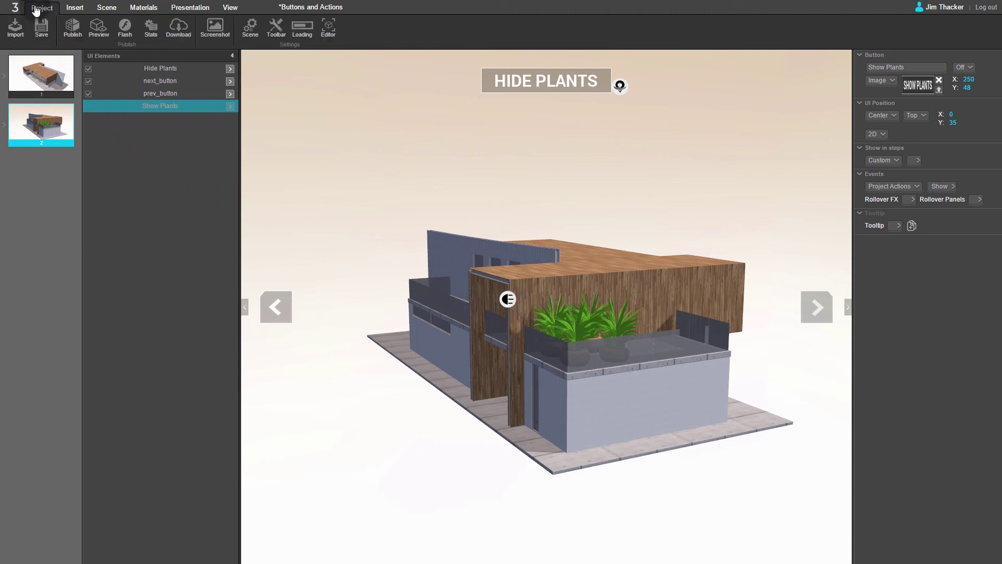
Save the project when previewing and maximize the Chrome preview window
left_click(101, 34)
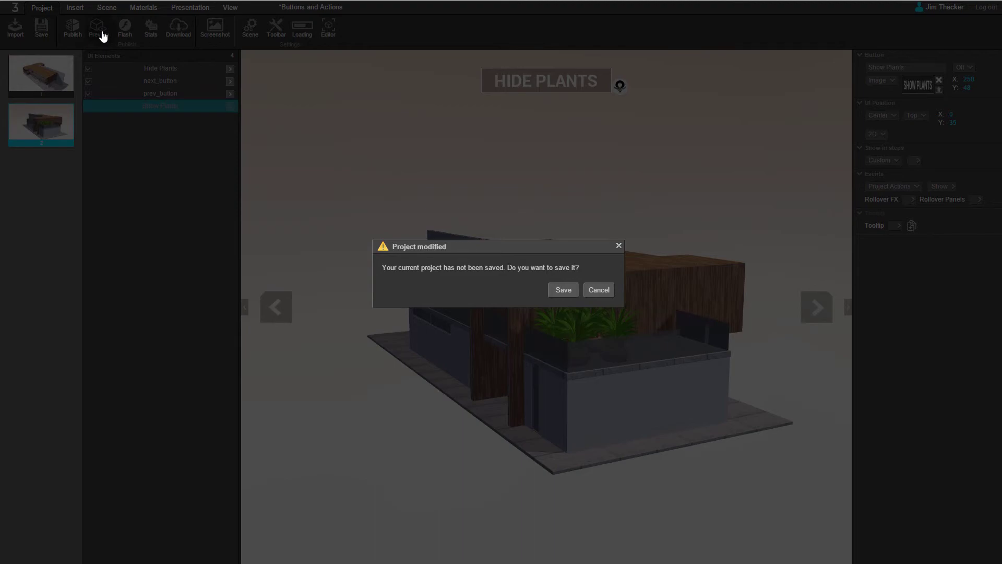
left_click(556, 290)
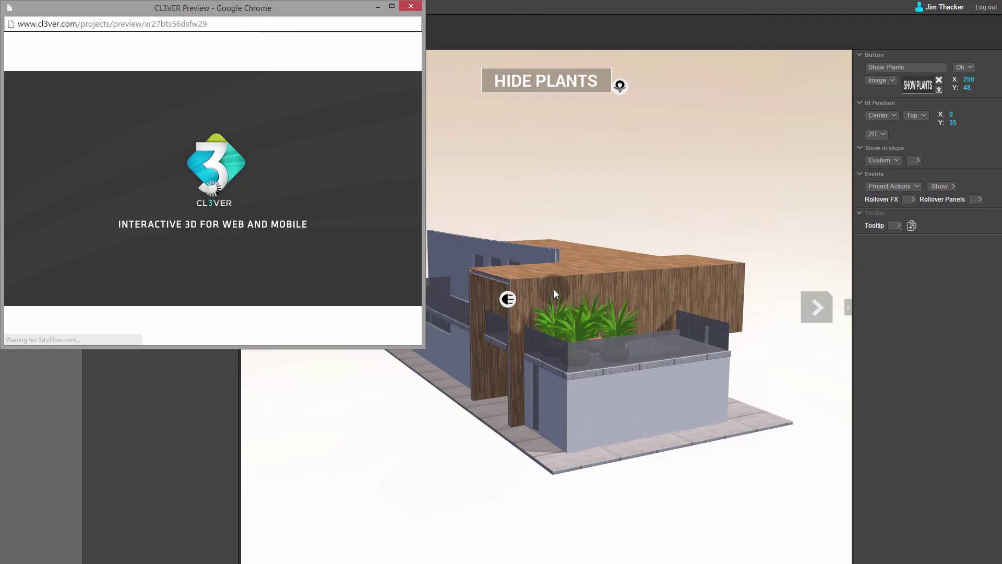
left_click(392, 6)
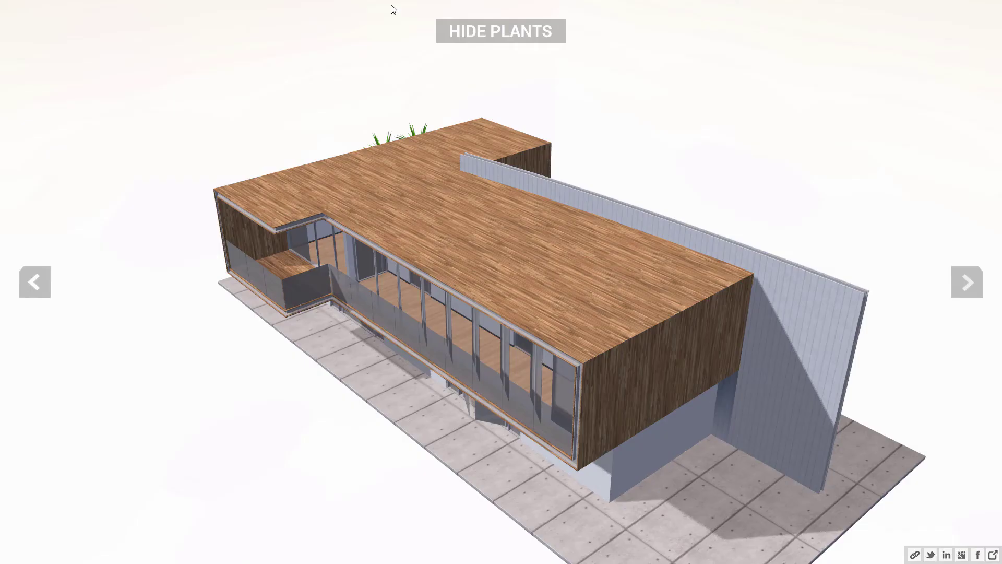